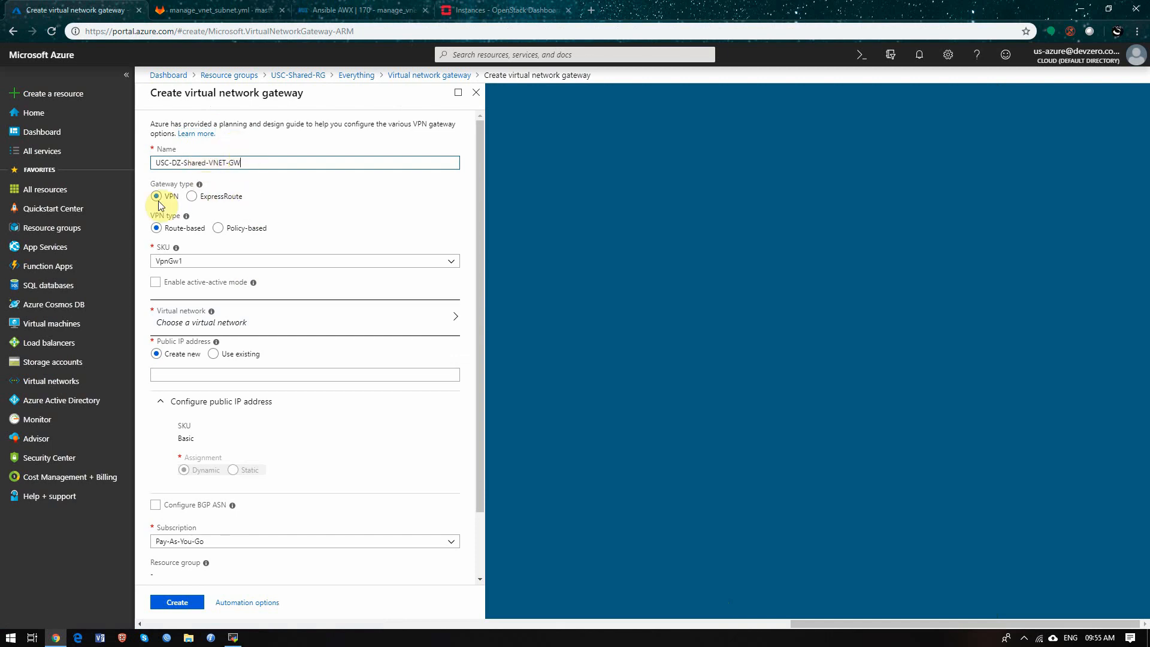
# Set the gateway SKU to VpnGw1 and choose USC-Shared-VNET as the virtual network
pyautogui.click(200, 264)
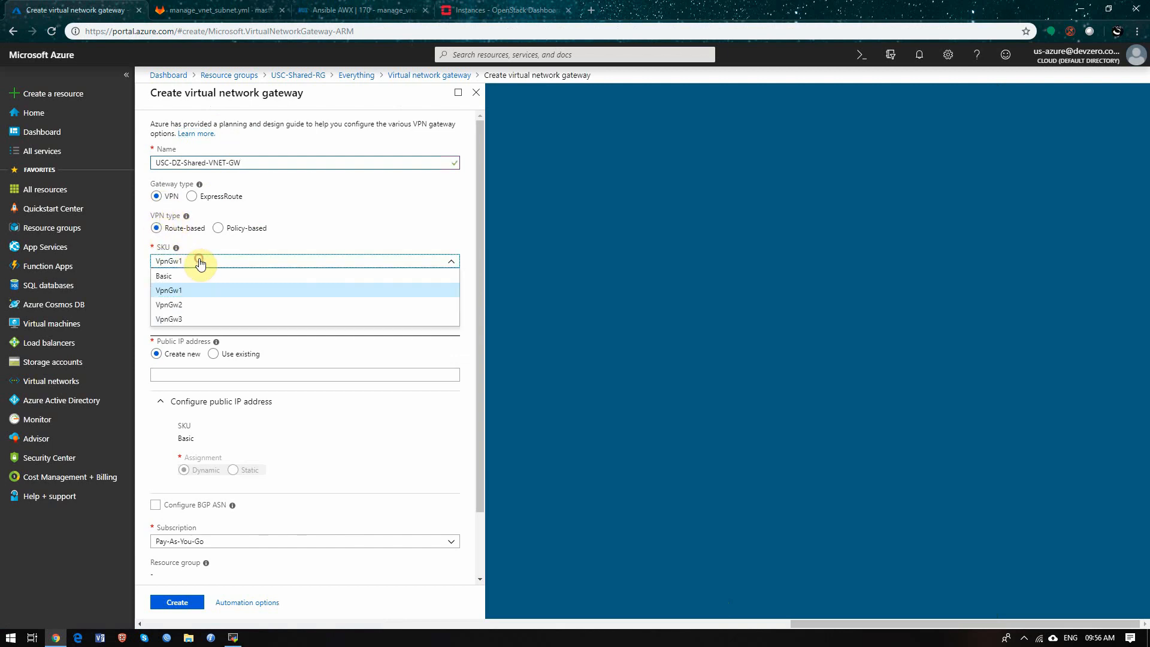
pyautogui.click(193, 275)
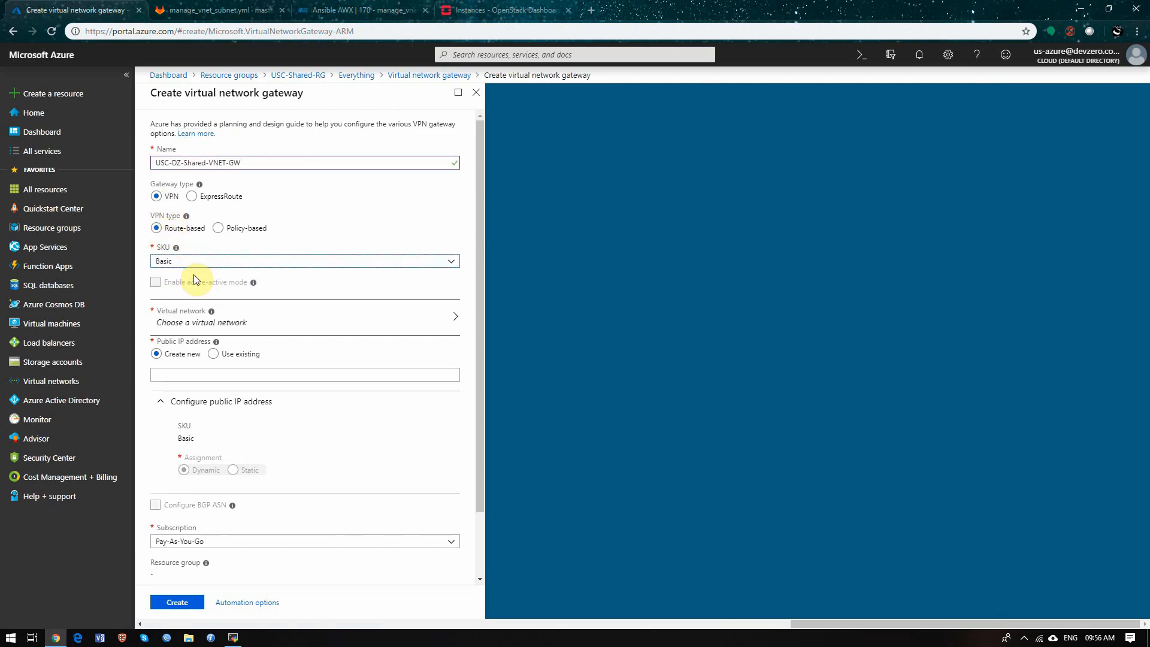
pyautogui.scroll(-1, 483, 200)
pyautogui.click(331, 241)
pyautogui.click(569, 224)
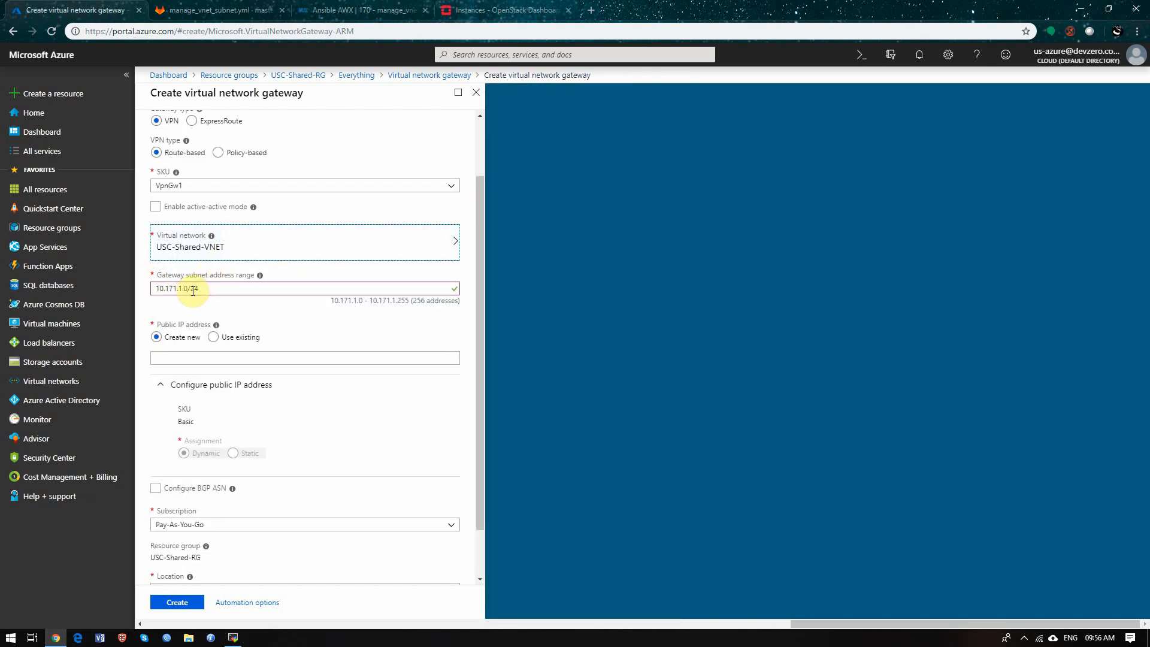
# Set the gateway subnet address range to 10.171.0.0/26 and name the new public IP address USC-DZ-Shared-VNET-GW-IP
pyautogui.click(193, 290)
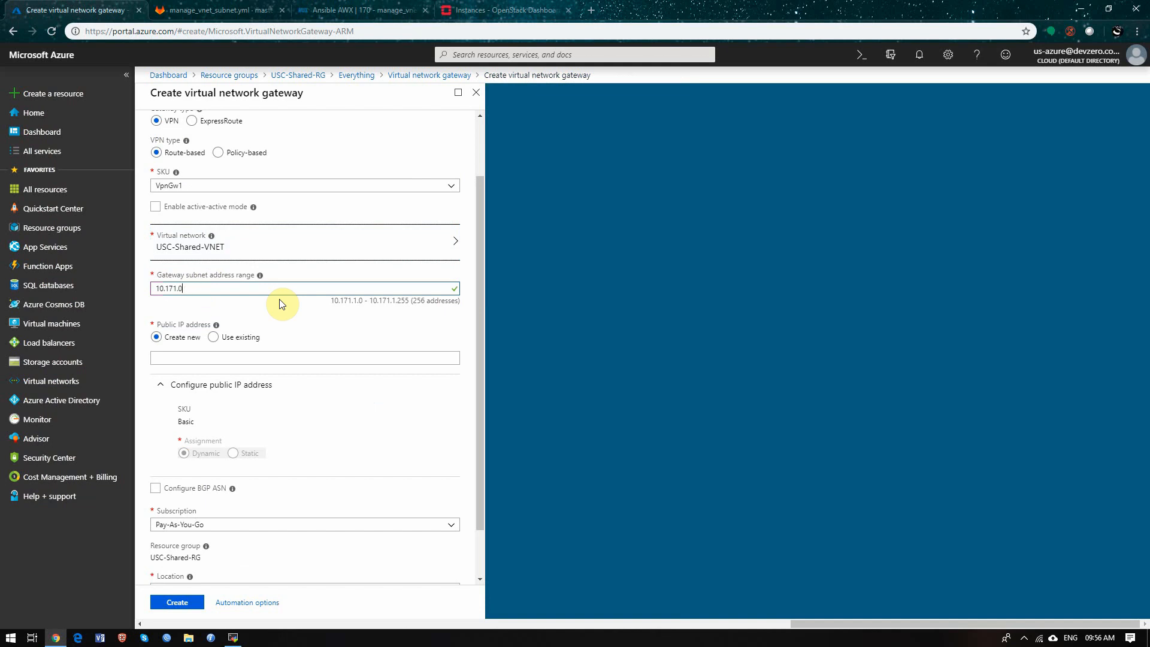
pyautogui.write('/26')
pyautogui.click(364, 334)
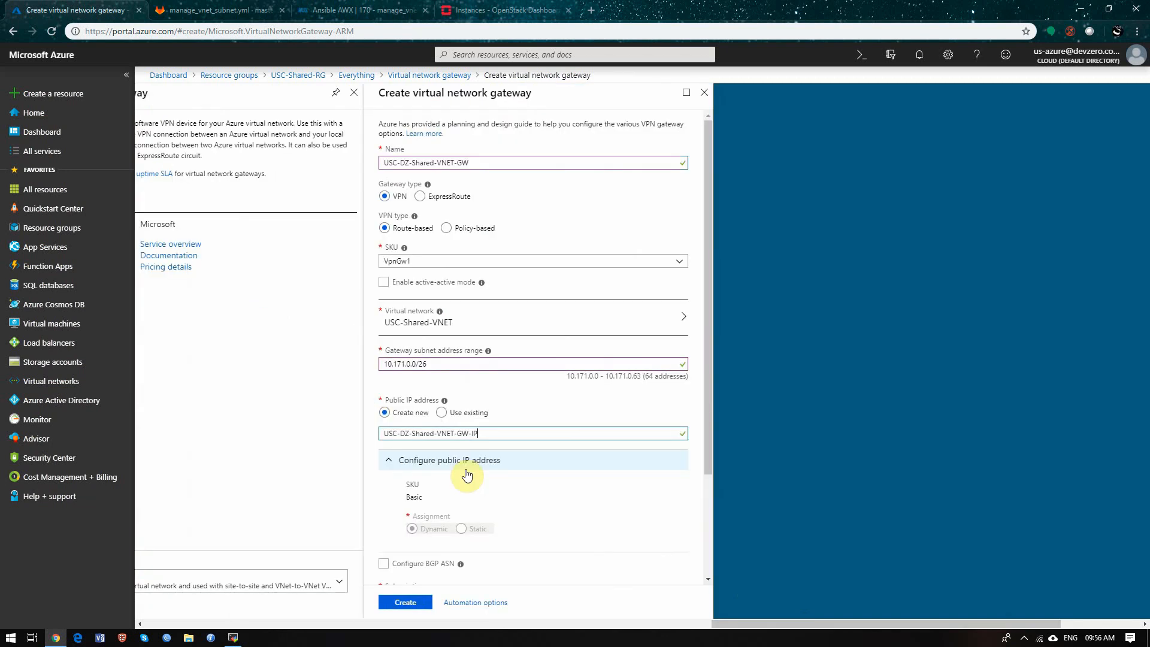
# Check the remaining settings and create the virtual network gateway
pyautogui.click(705, 443)
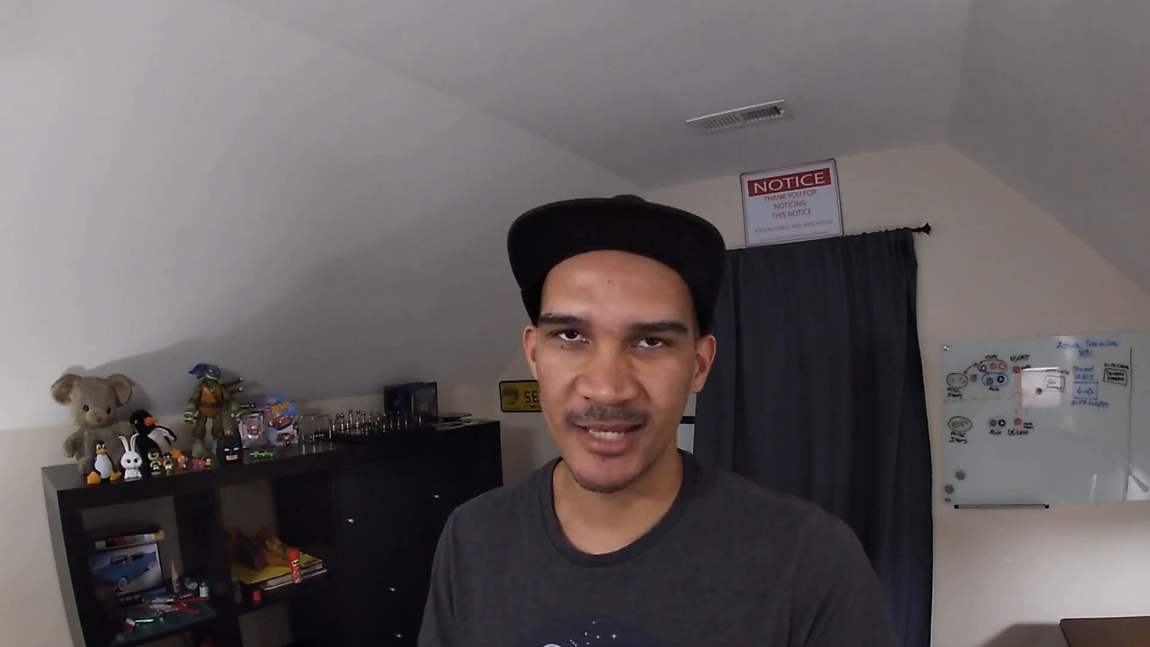
pyautogui.moveTo(704, 439); pyautogui.dragTo(716, 562)
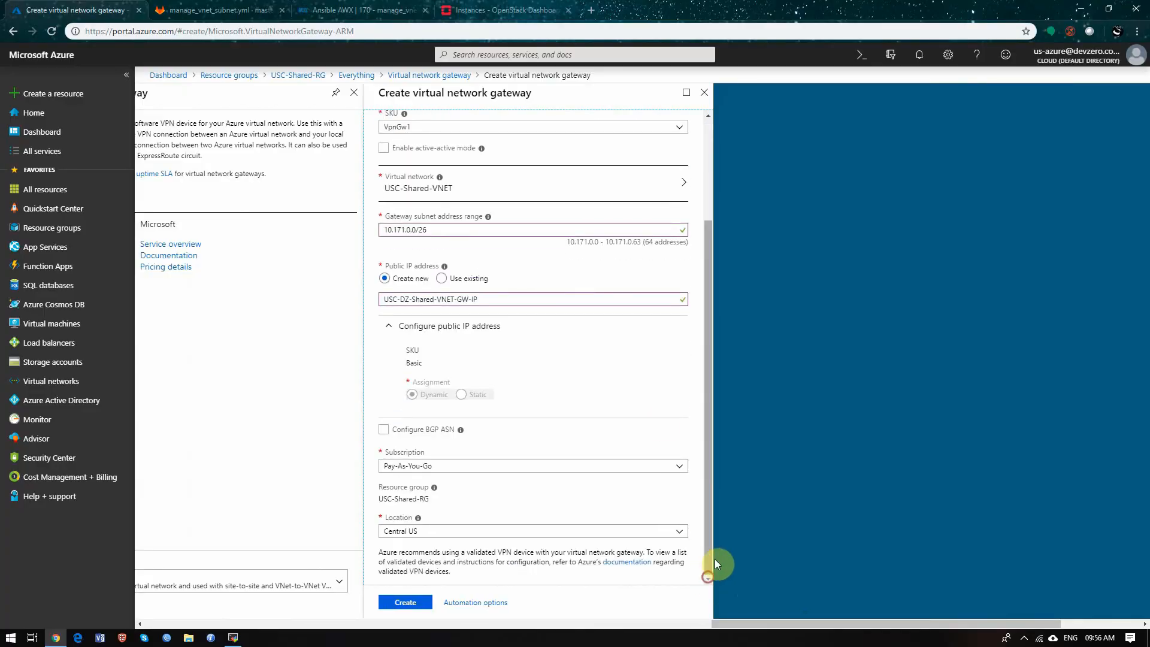
pyautogui.click(410, 602)
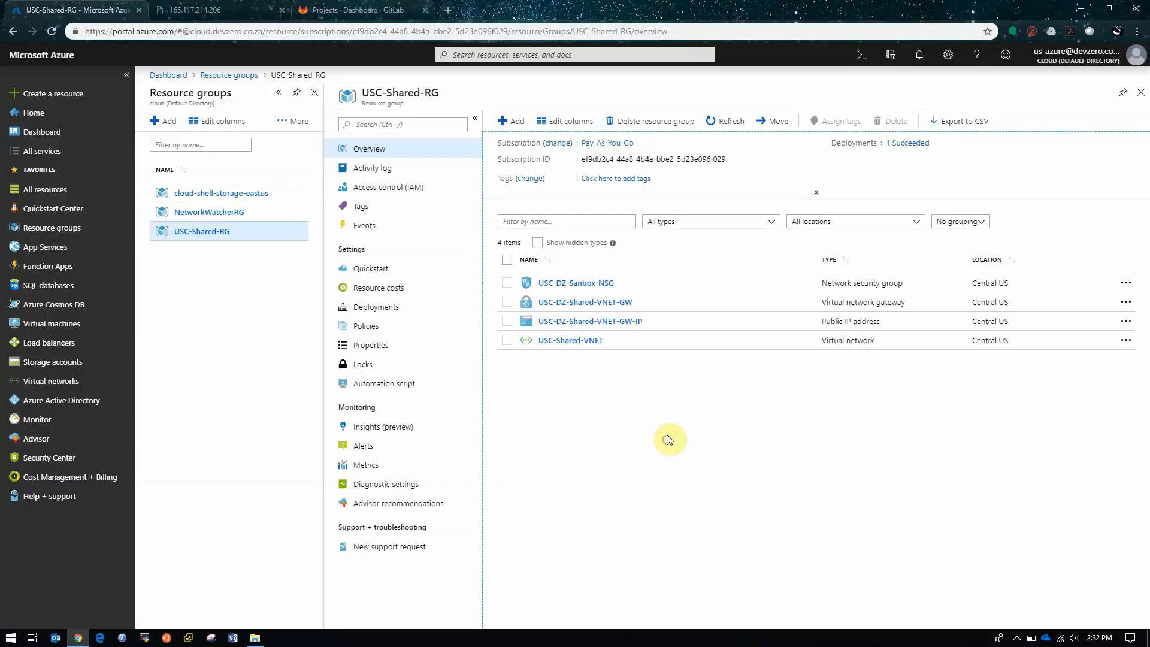
# Find the Local network gateway resource in the marketplace from USC-Shared-RG and start creating one
pyautogui.click(506, 120)
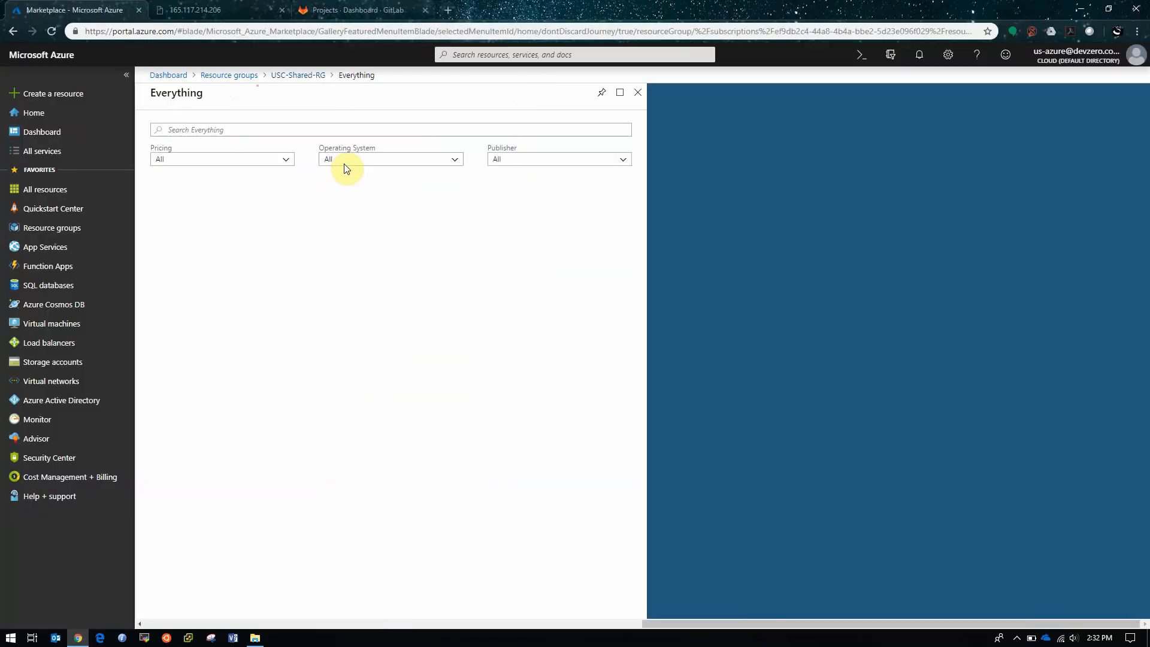
pyautogui.click(303, 130)
pyautogui.write('loca')
pyautogui.press('Return')
pyautogui.click(419, 232)
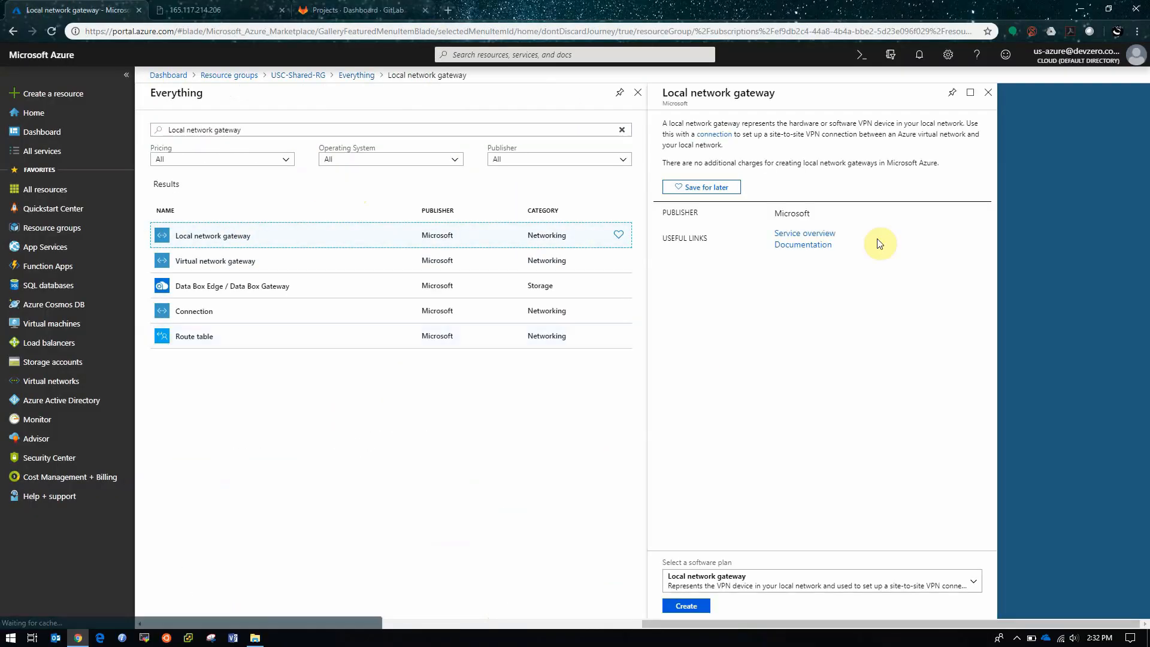
pyautogui.click(674, 605)
# Create the local network gateway as USE-VA-LAB-100D with the firewall's IP address and its local address space
pyautogui.click(201, 136)
pyautogui.write('USE-VA-LAB-100D')
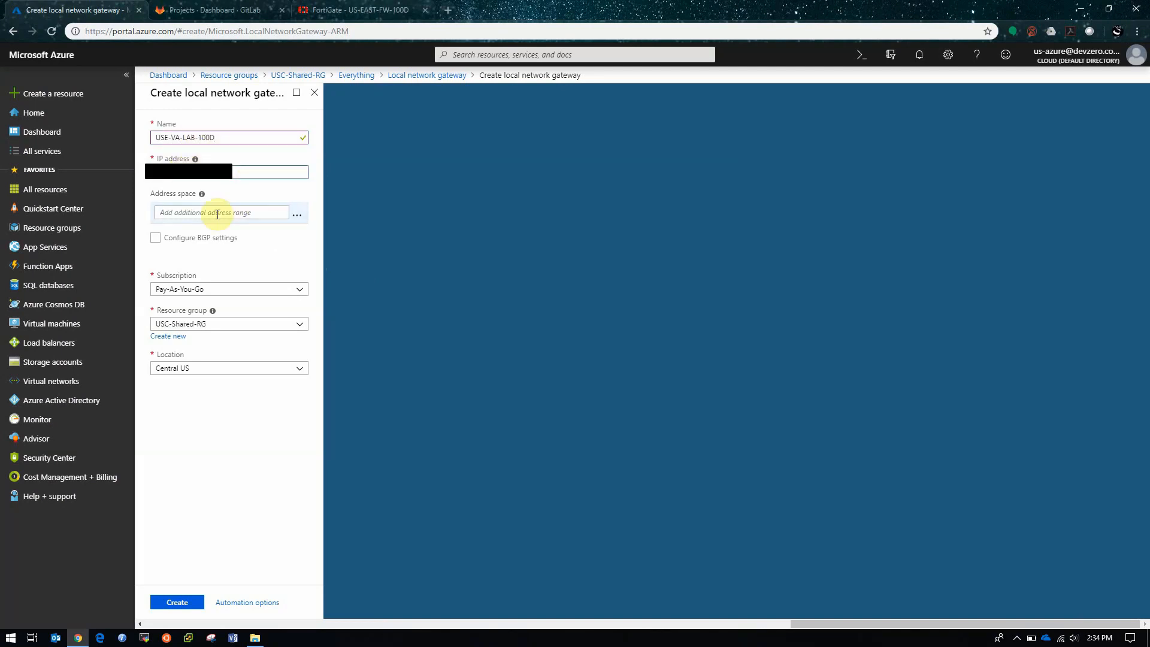
pyautogui.click(225, 213)
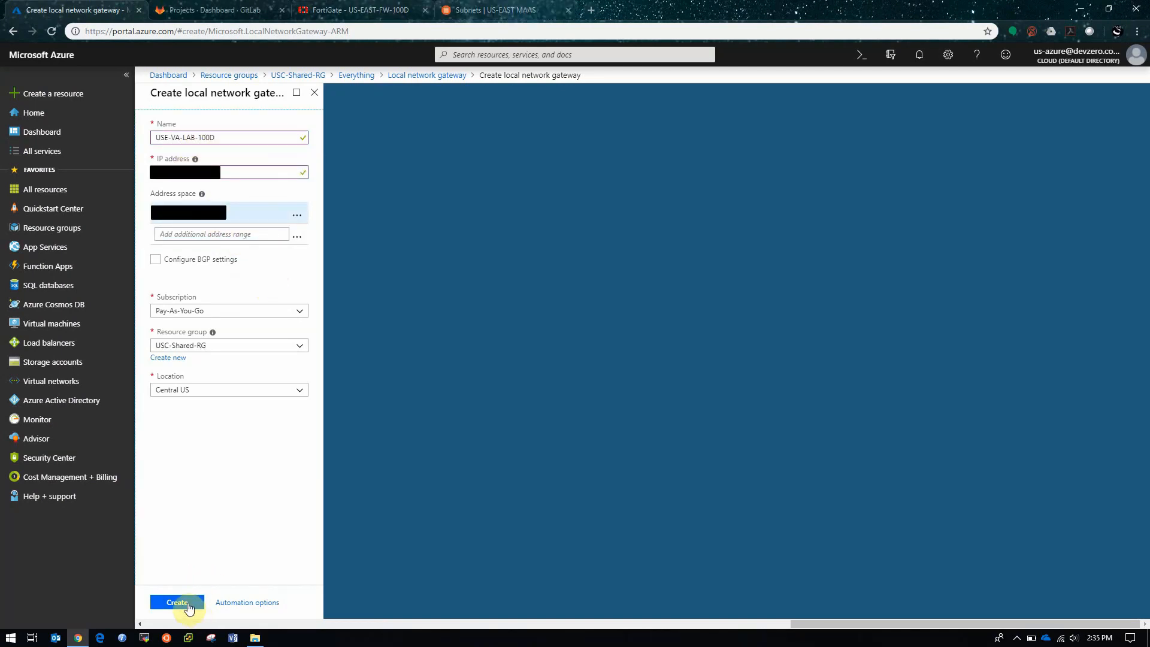
pyautogui.click(177, 602)
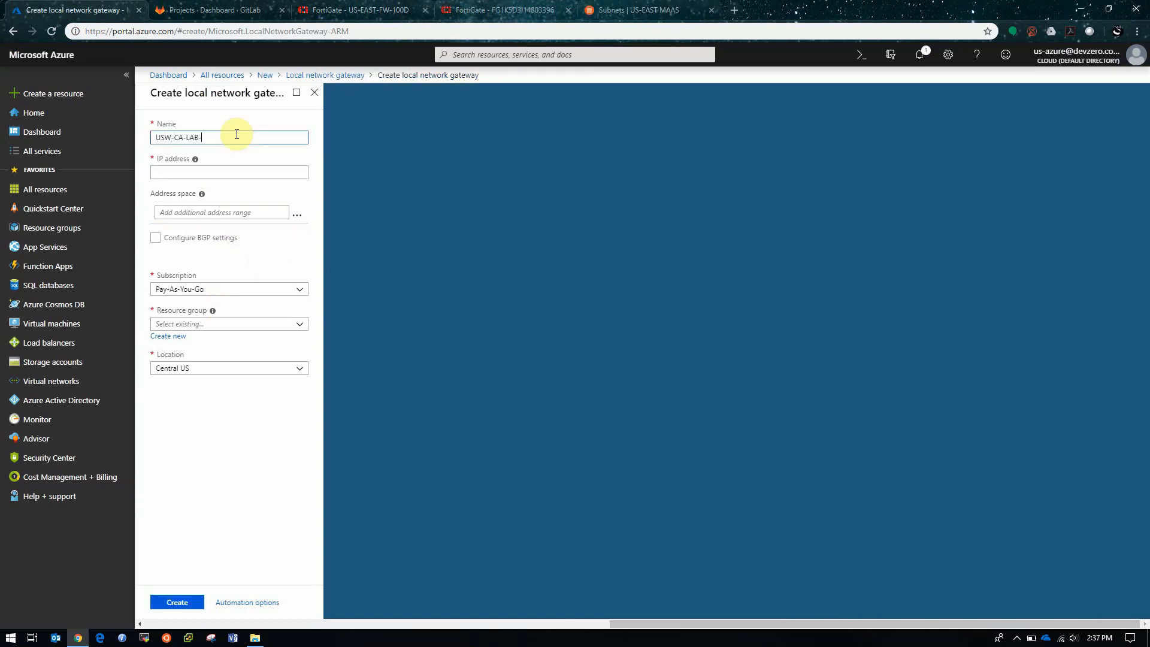
# Fill in a second local network gateway named USW-CA-LAB-1500D with its IP address, lab address range and additional range 10.250.250.0/24
pyautogui.click(236, 175)
pyautogui.click(249, 211)
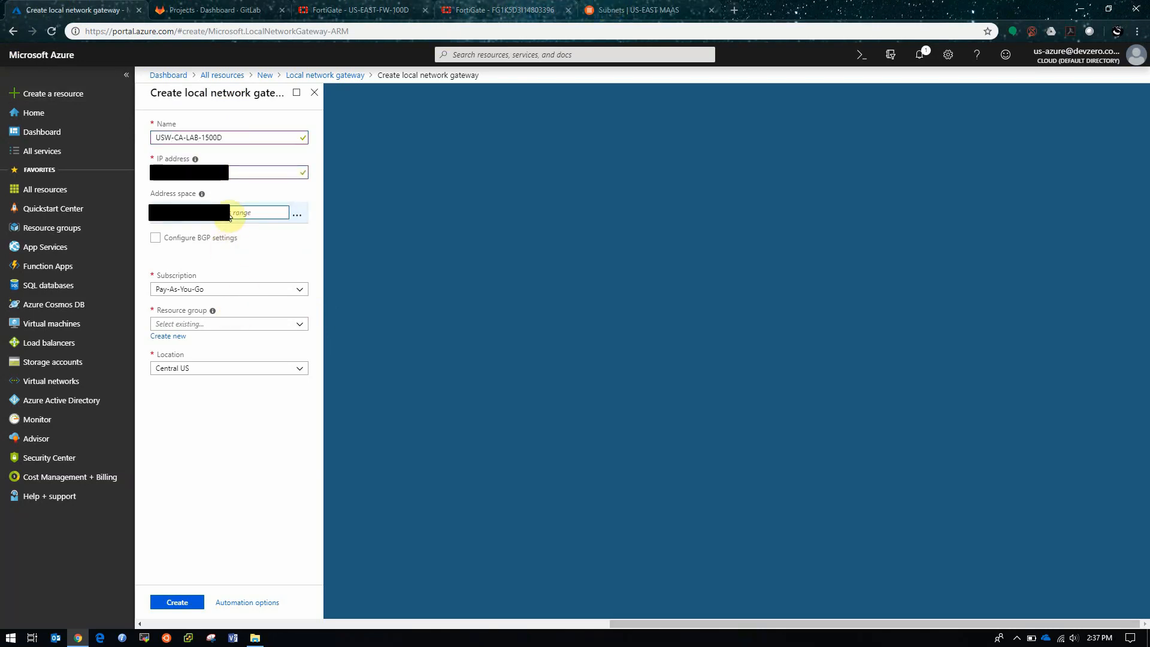
pyautogui.hotkey('ctrl', 'v')
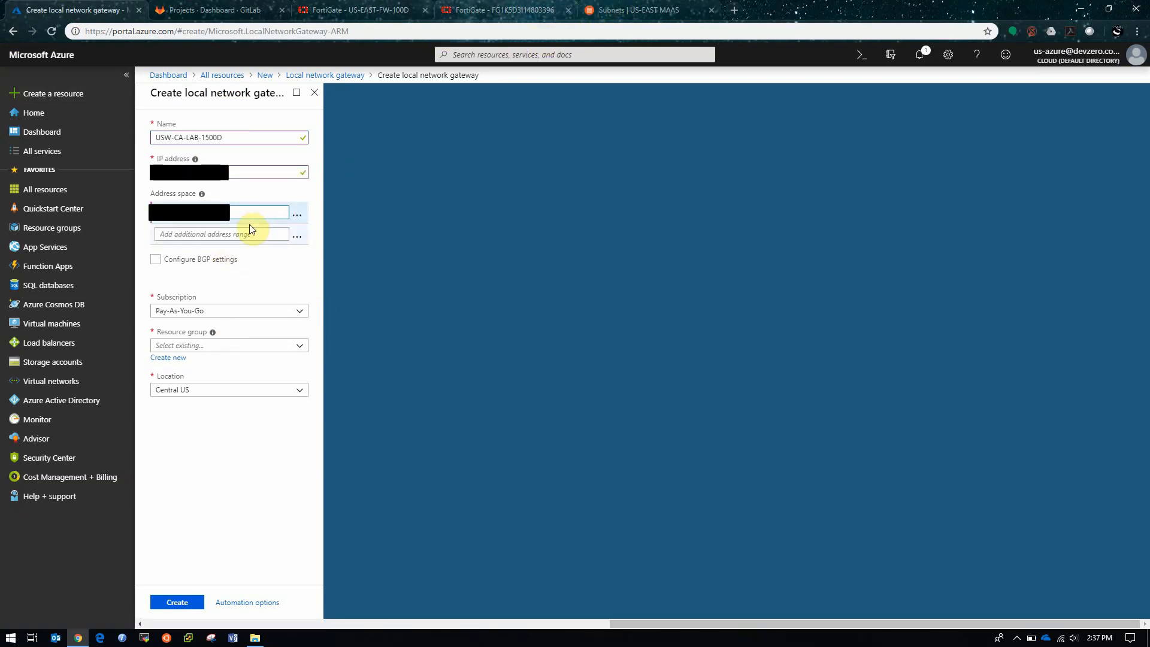
pyautogui.click(252, 229)
pyautogui.write('10.250.250.0/24')
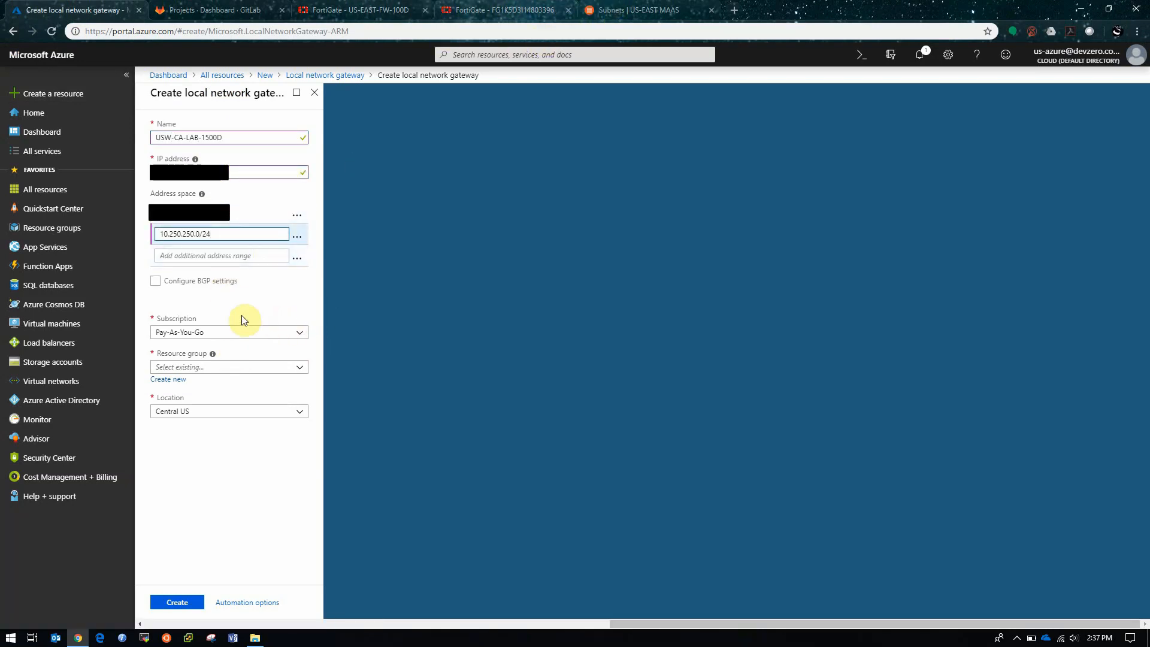
# Assign the second local network gateway to resource group USC-Shared-RG and create it
pyautogui.click(225, 367)
pyautogui.click(218, 405)
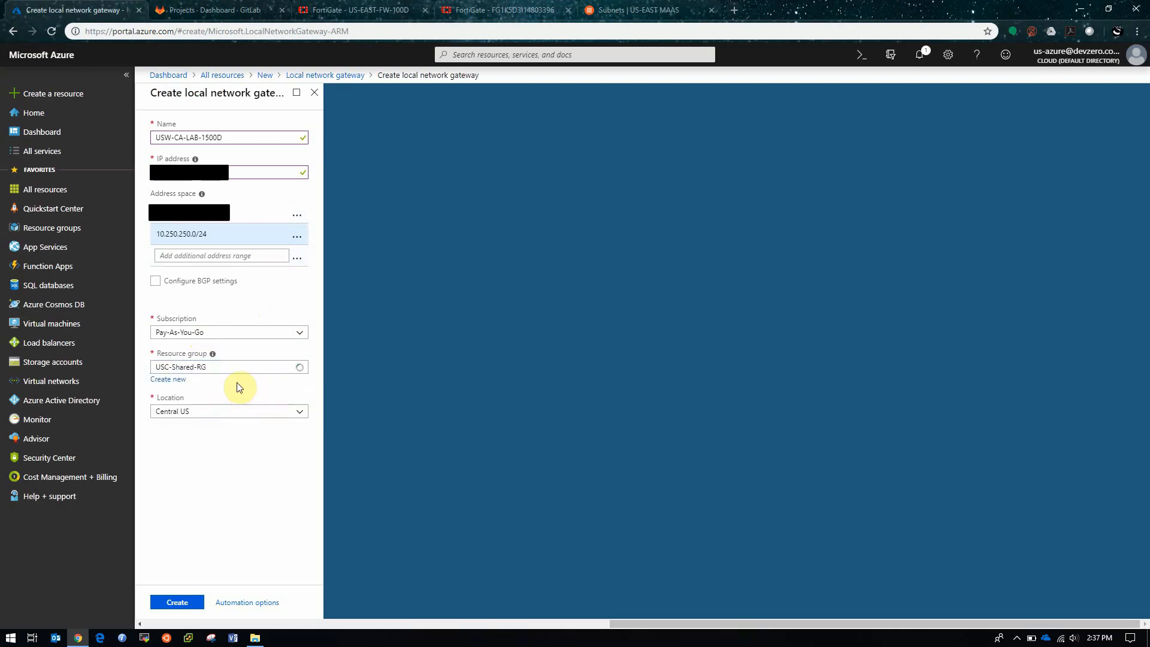
pyautogui.click(177, 602)
pyautogui.click(673, 476)
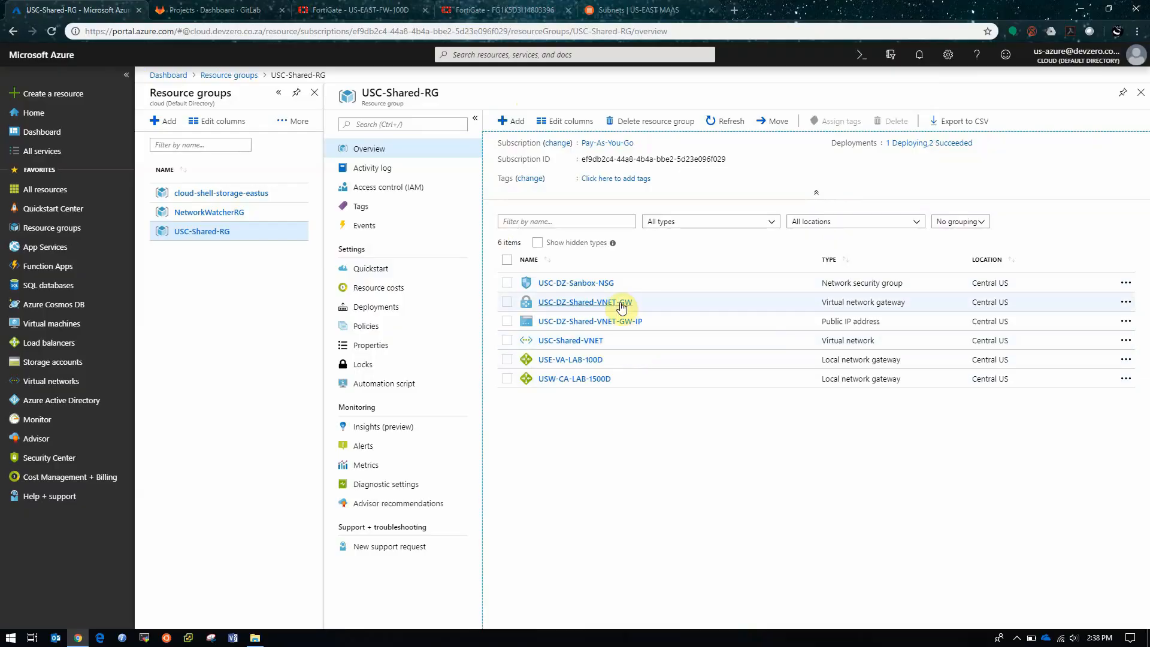
# Add a Site-to-site (IPsec) connection named USW-CA-LAB-Connection to USC-DZ-Shared-VNET-GW with USW-CA-LAB-1500D as its local network gateway
pyautogui.click(554, 303)
pyautogui.click(206, 289)
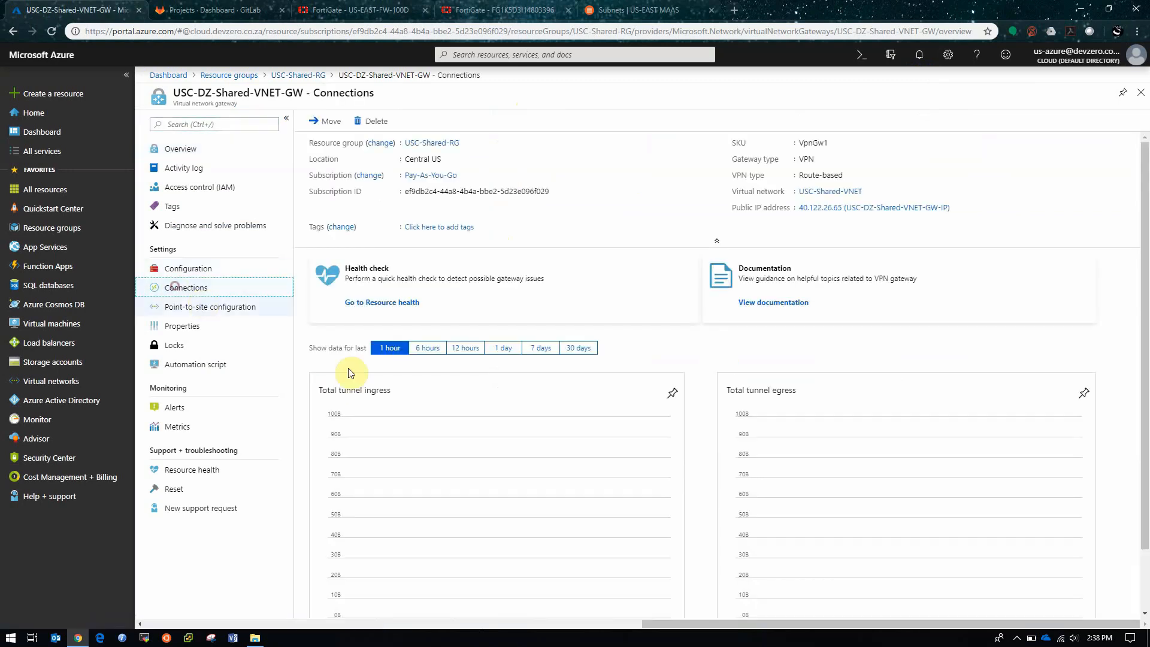
pyautogui.click(328, 119)
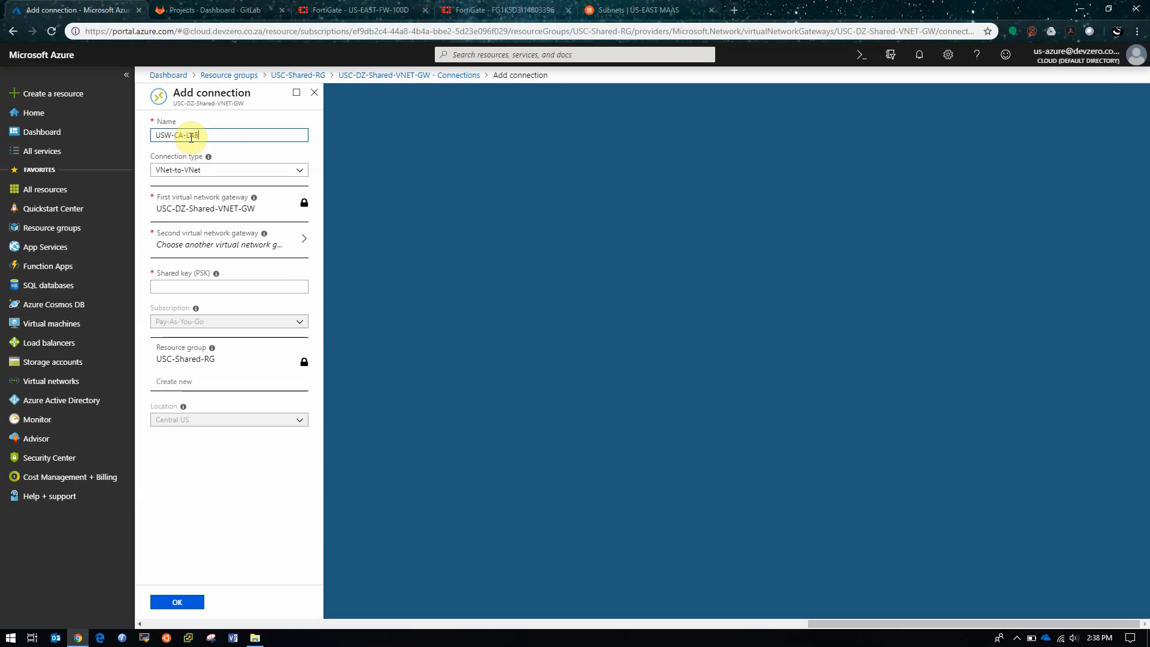
pyautogui.click(218, 170)
pyautogui.click(237, 196)
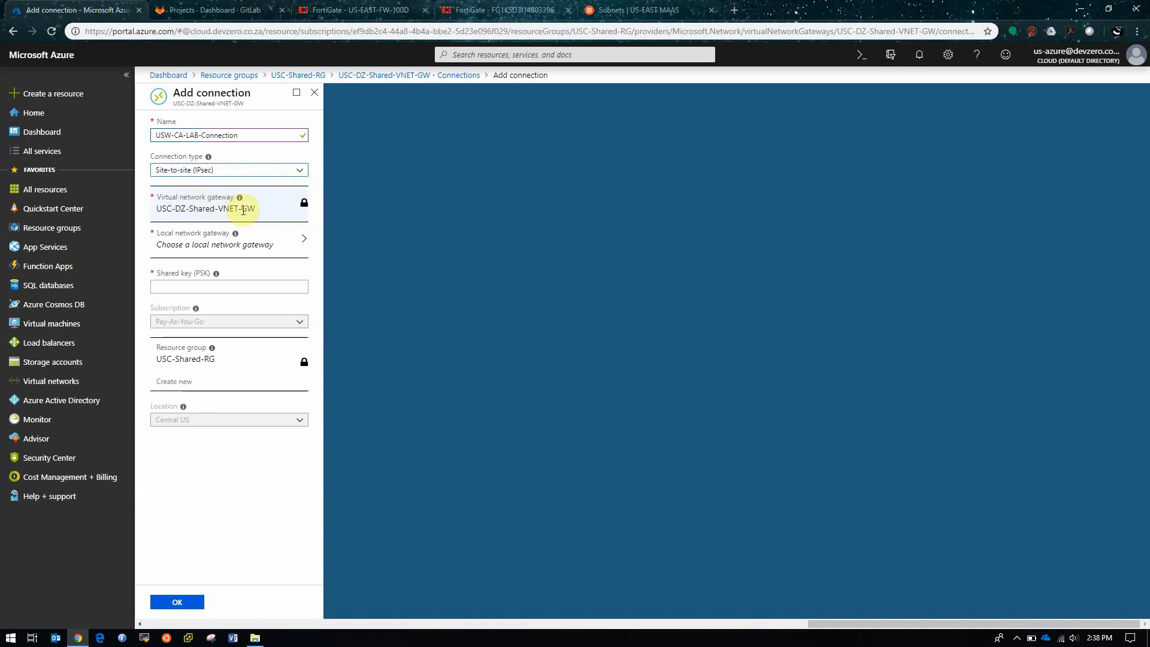
pyautogui.click(251, 245)
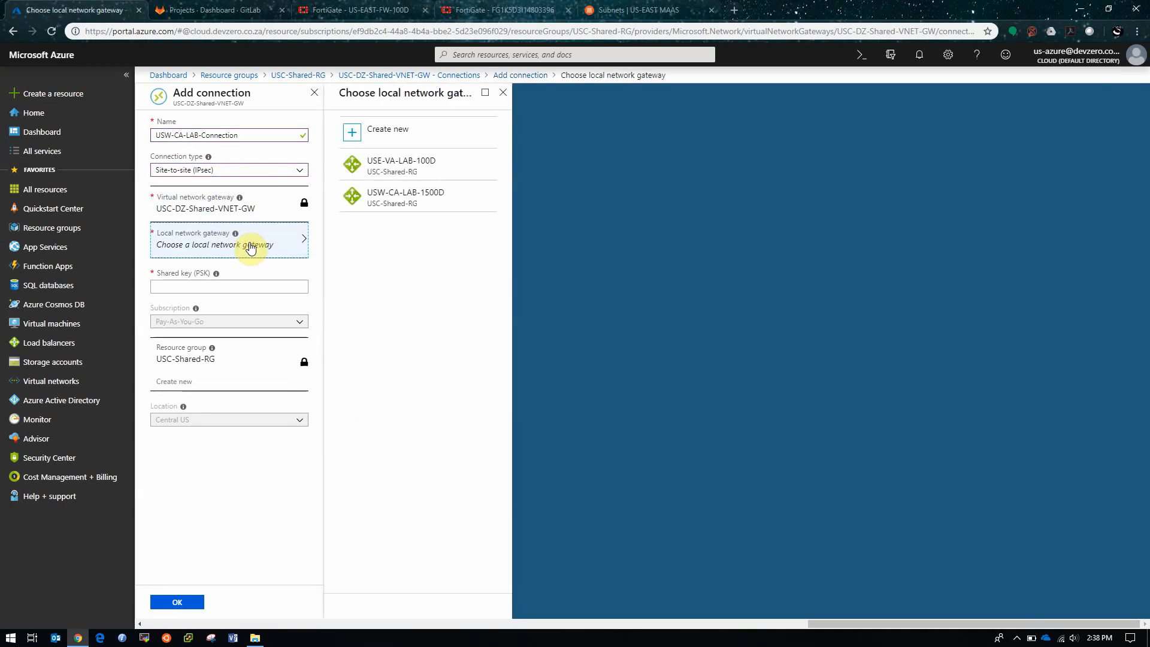
pyautogui.click(423, 193)
# Generate a pre-shared key in the terminal with openssl rand -base64 32, enter it as the connection's shared key, and create the connection
pyautogui.click(241, 286)
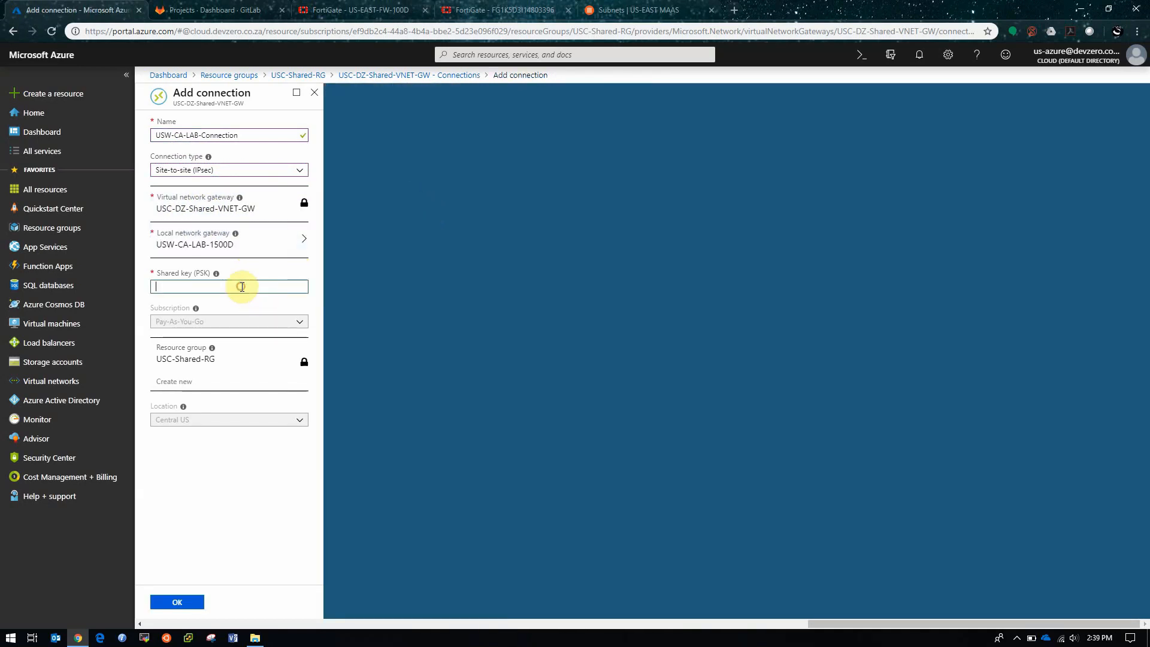
pyautogui.hotkey('alt', 'Tab')
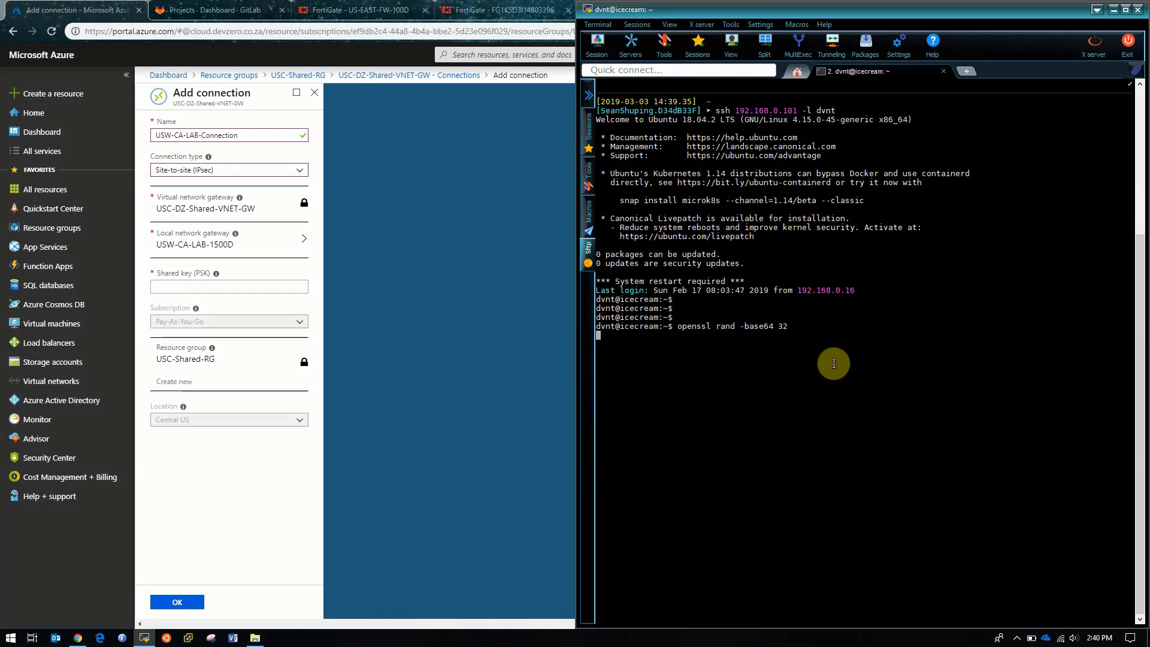
pyautogui.click(187, 289)
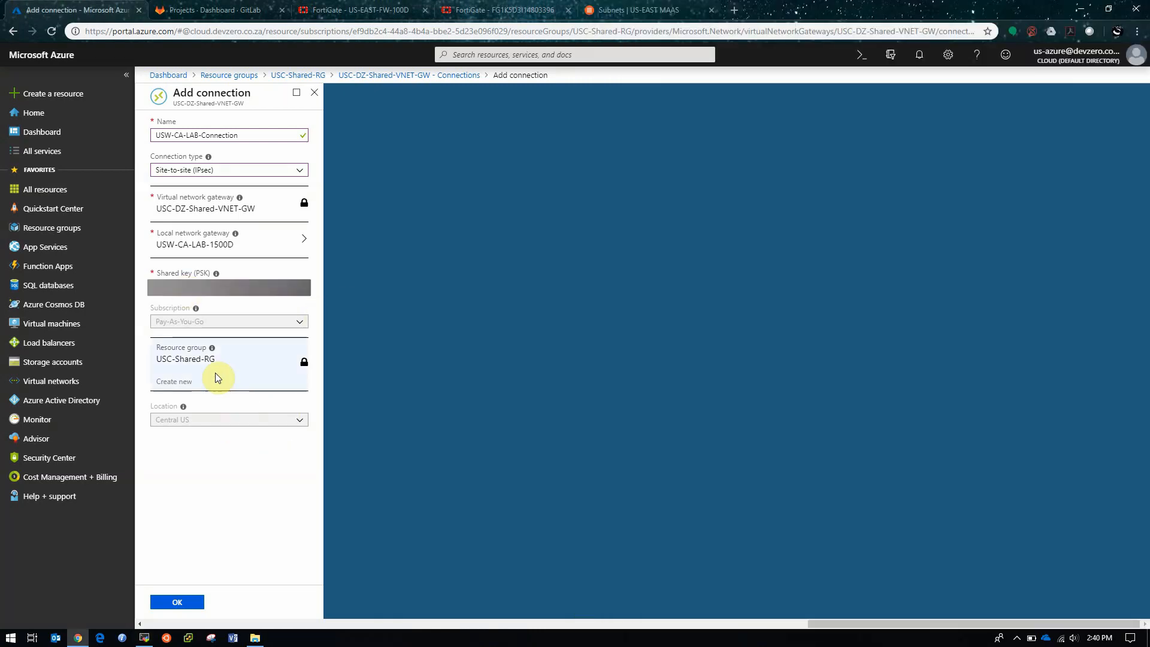
pyautogui.click(191, 599)
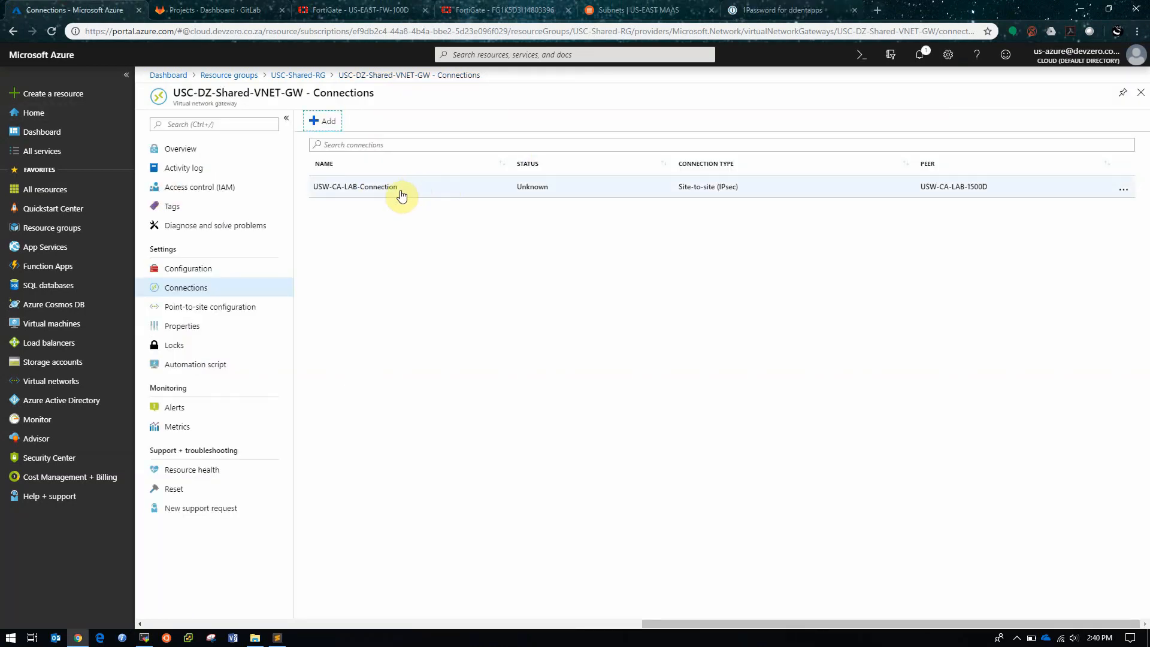
# Set up another Site-to-site (IPsec) connection named USE-VA-LAB-Connection with USE-VA-LAB-100D as its local network gateway
pyautogui.moveTo(400, 192); pyautogui.dragTo(318, 194)
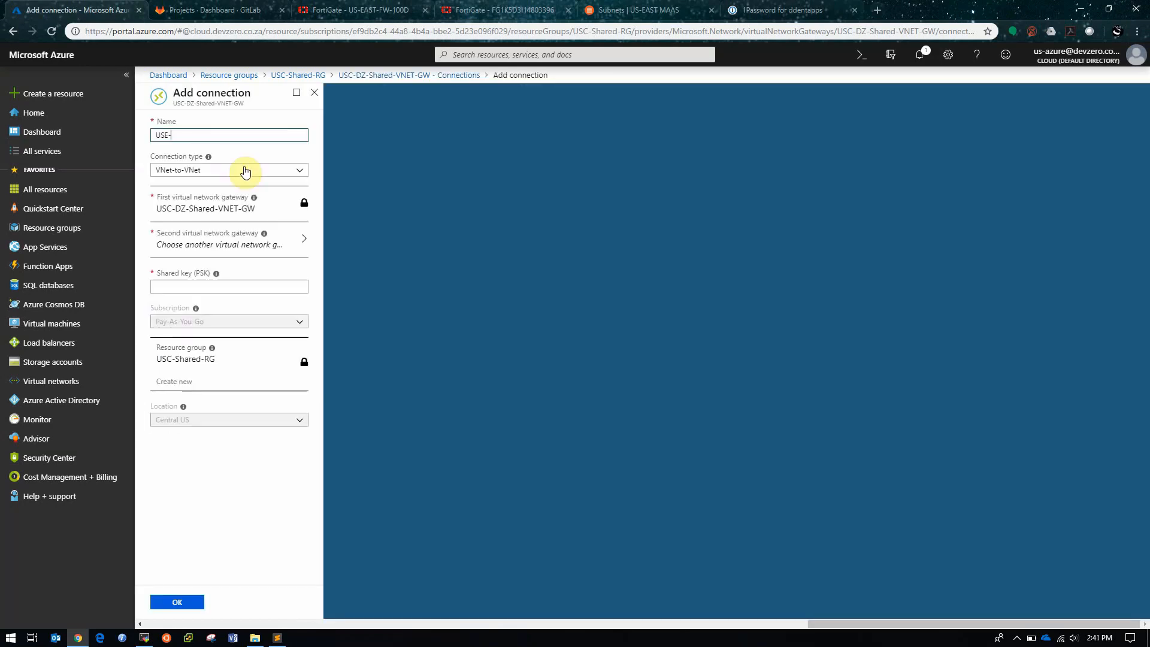
pyautogui.click(249, 172)
pyautogui.click(247, 187)
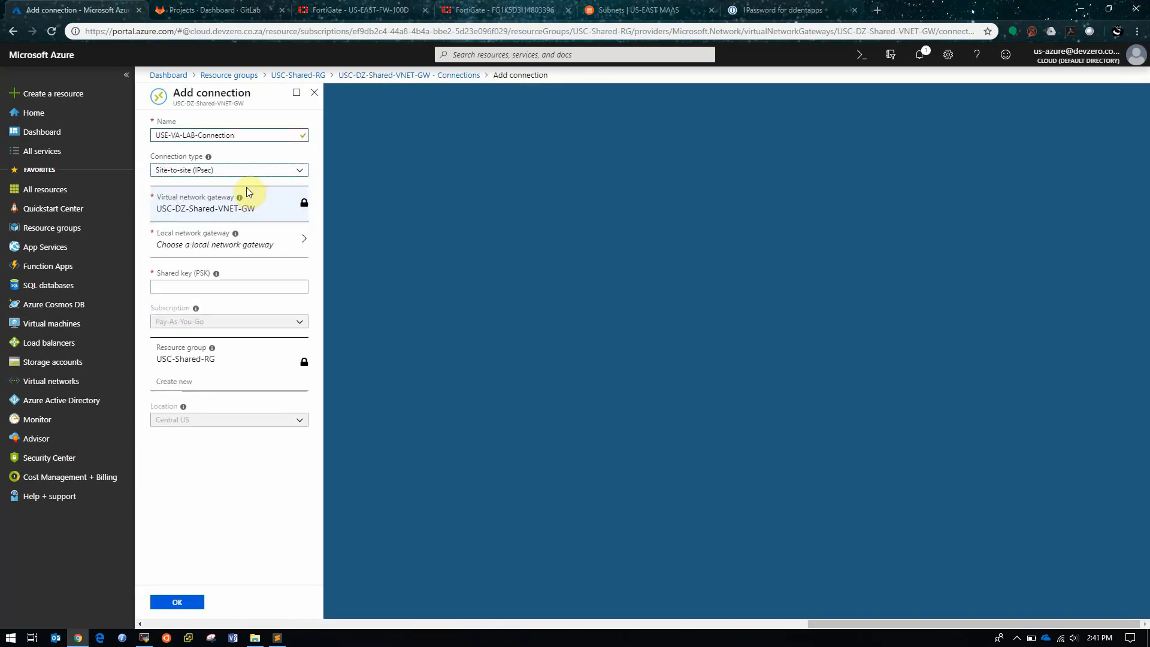
pyautogui.click(239, 245)
pyautogui.click(429, 182)
# Paste the pre-shared key into the second connection's shared key field and create the connection
pyautogui.click(239, 286)
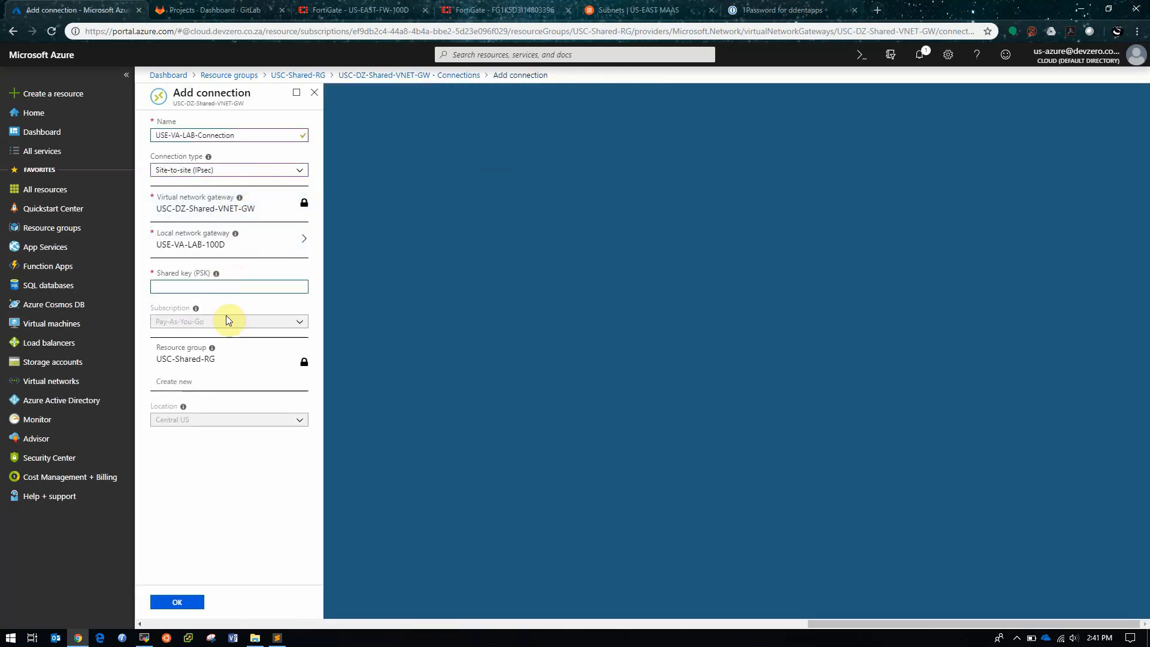
pyautogui.hotkey('ctrl', 'v')
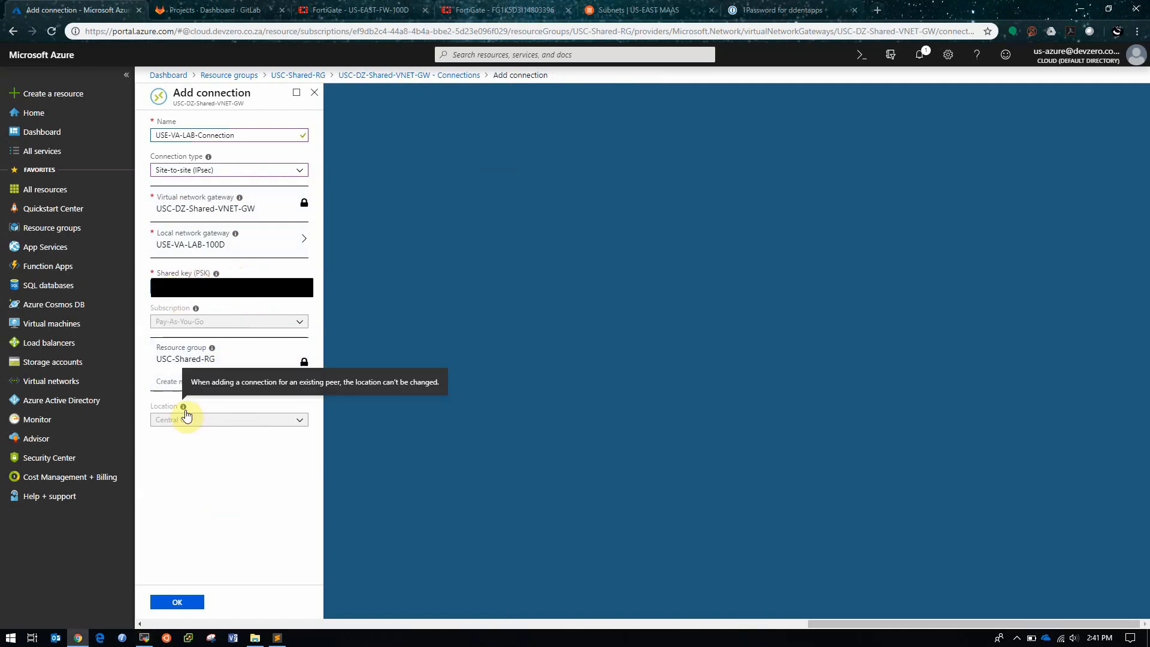
pyautogui.click(177, 602)
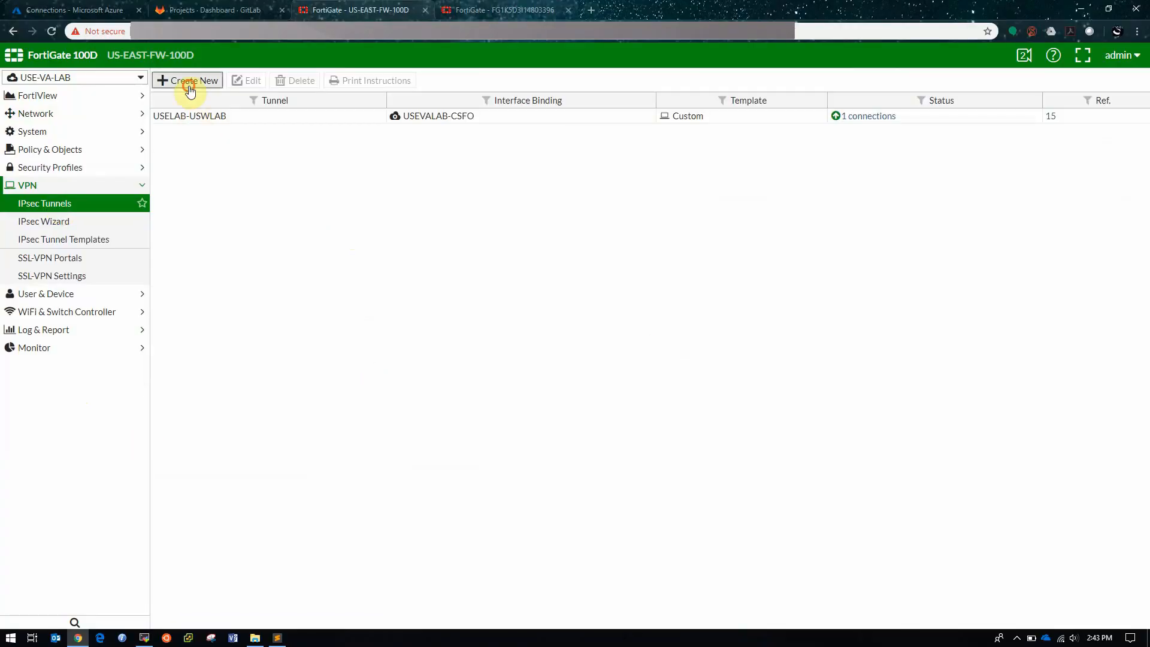
# In the FortiGate 100D console, create a Custom IPsec VPN tunnel named devzero-azure and continue to its settings
pyautogui.click(189, 86)
pyautogui.click(400, 147)
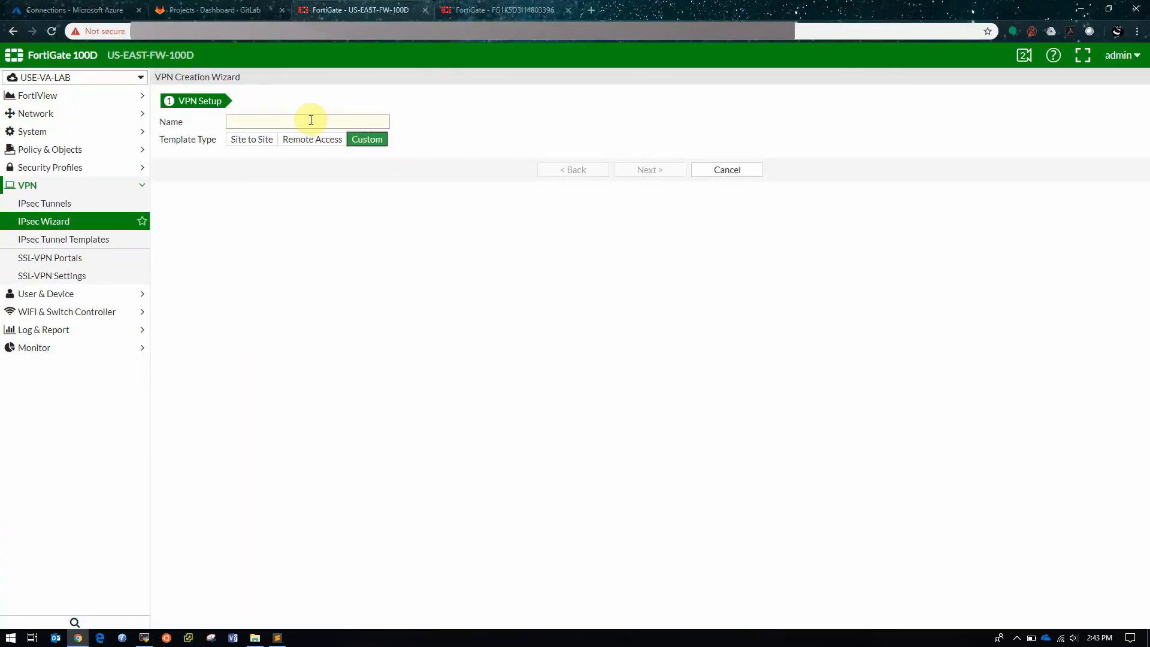
pyautogui.click(311, 121)
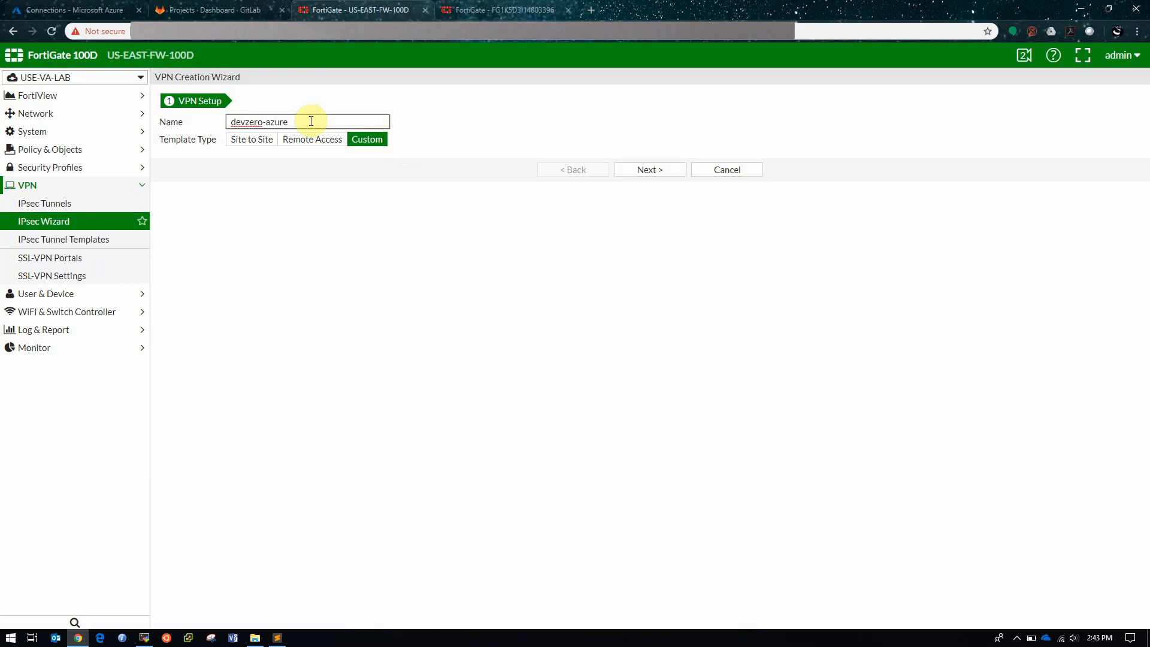
pyautogui.click(680, 173)
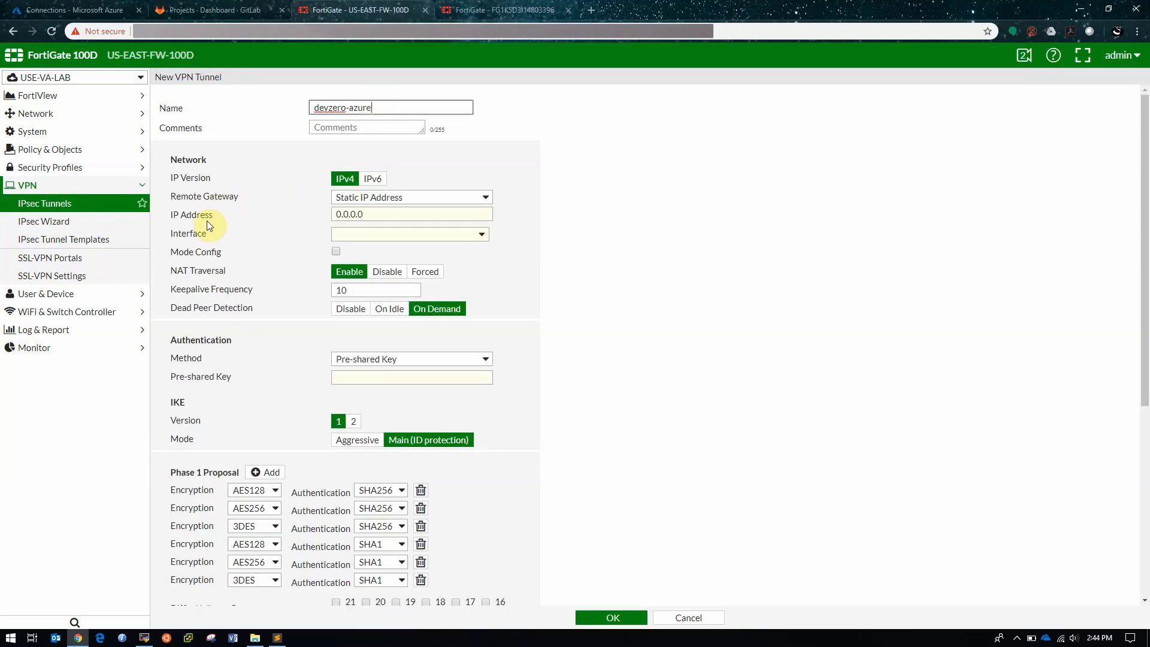
# Copy the public IP address of USC-DZ-Shared-VNET-GW-IP from the Azure portal into the FortiGate tunnel's remote gateway IP address
pyautogui.click(385, 213)
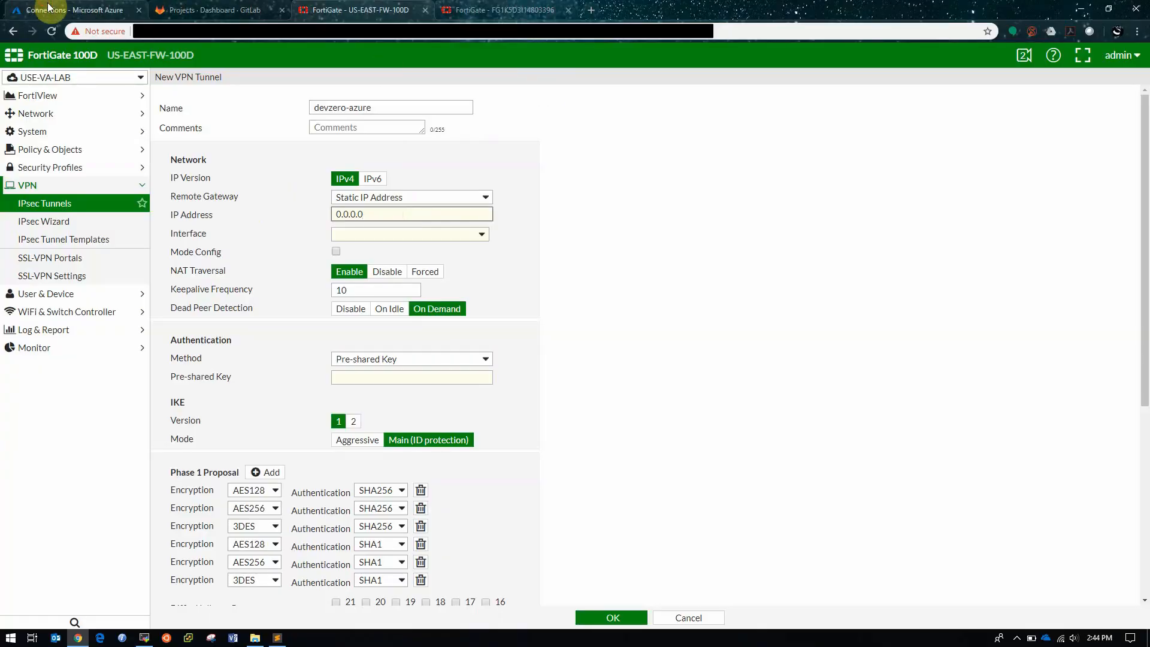
pyautogui.click(66, 10)
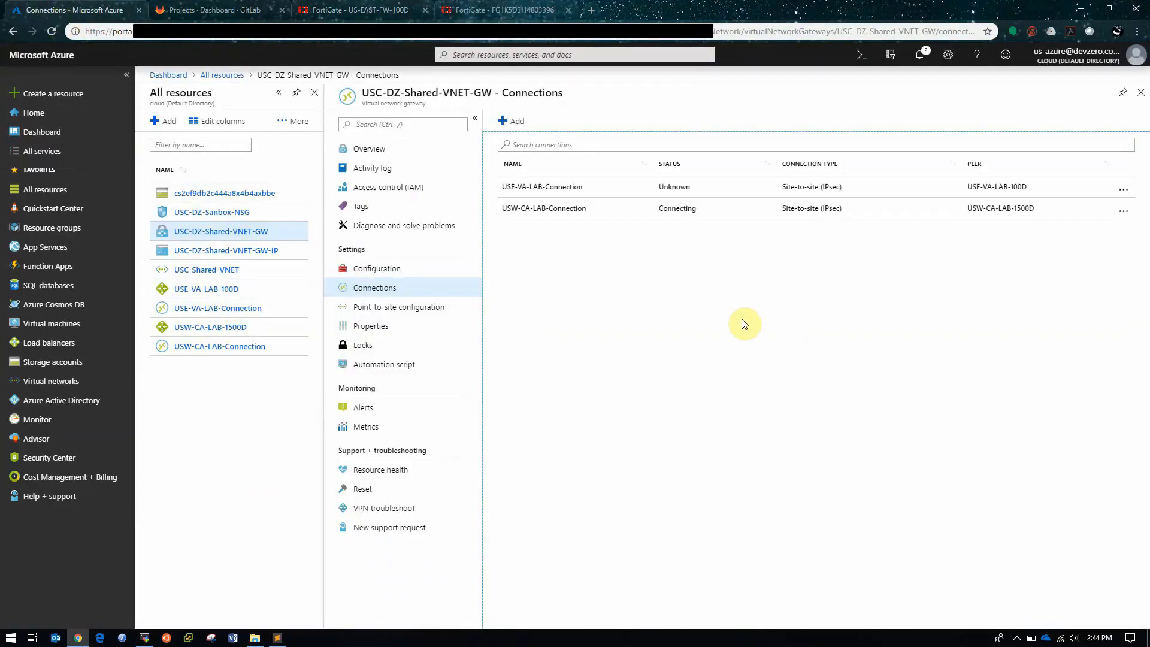
pyautogui.click(239, 251)
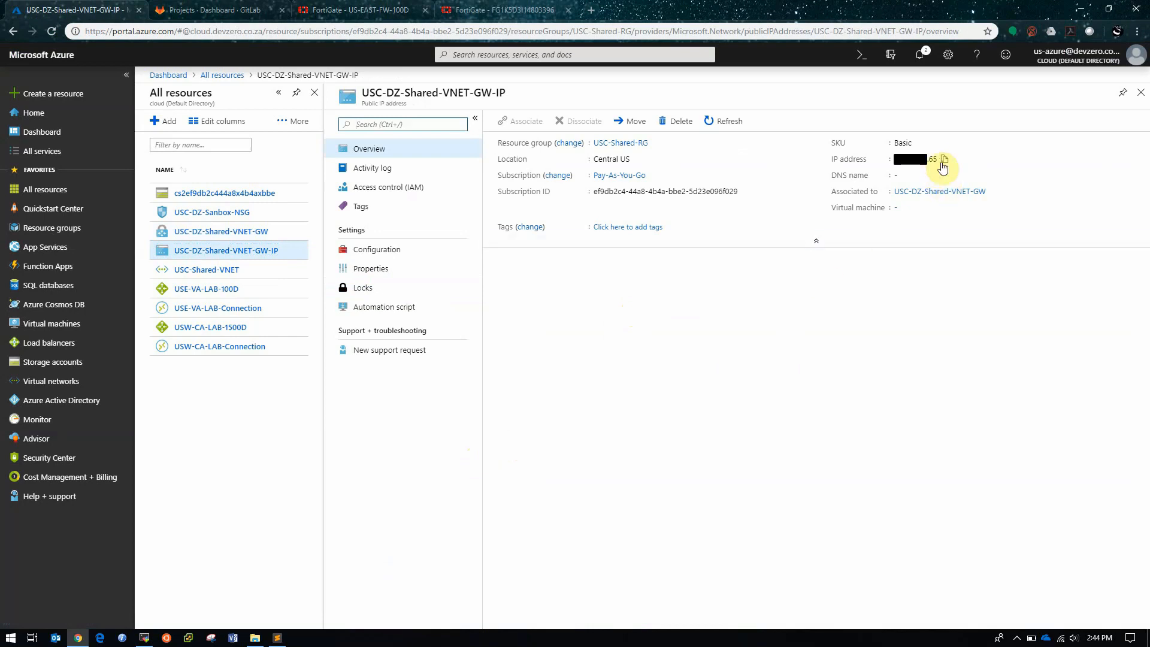
pyautogui.click(943, 160)
pyautogui.click(383, 10)
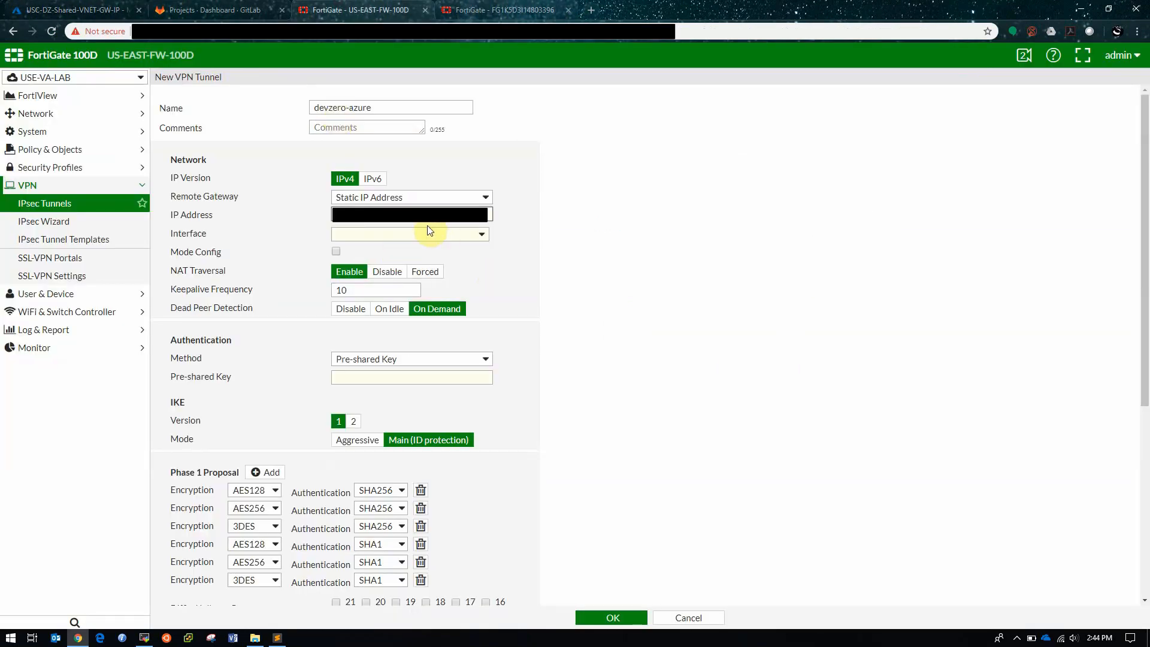
# Select USEVALAB-CSFO (wan1) as the outgoing interface of the devzero-azure tunnel
pyautogui.click(474, 235)
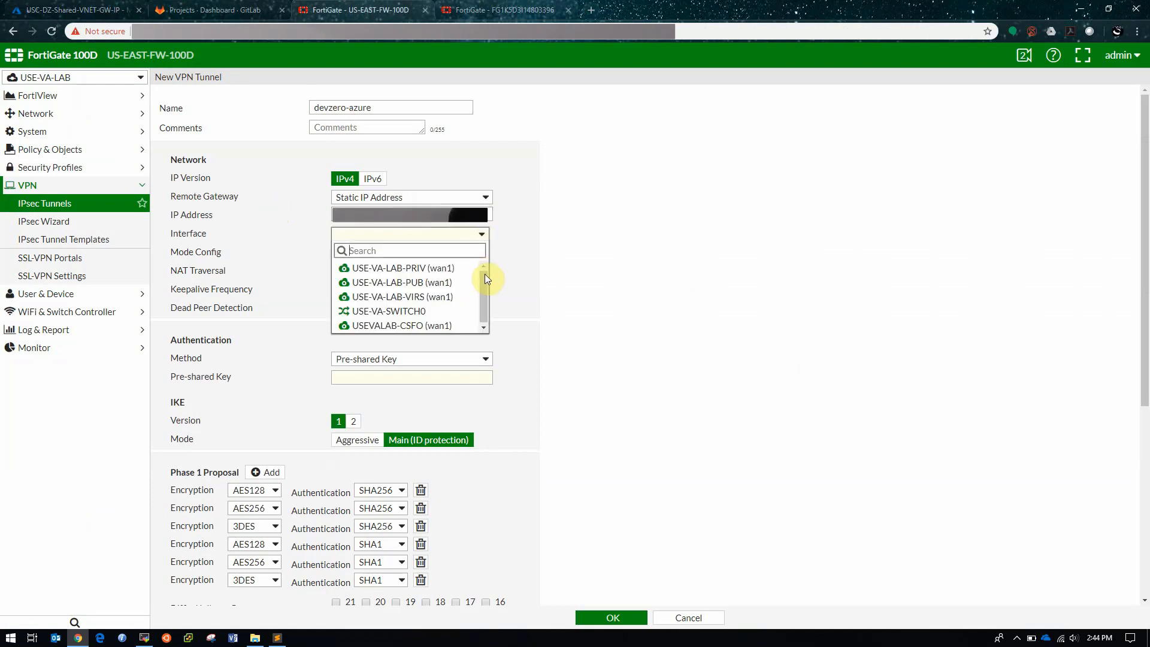
pyautogui.moveTo(483, 291); pyautogui.dragTo(486, 305)
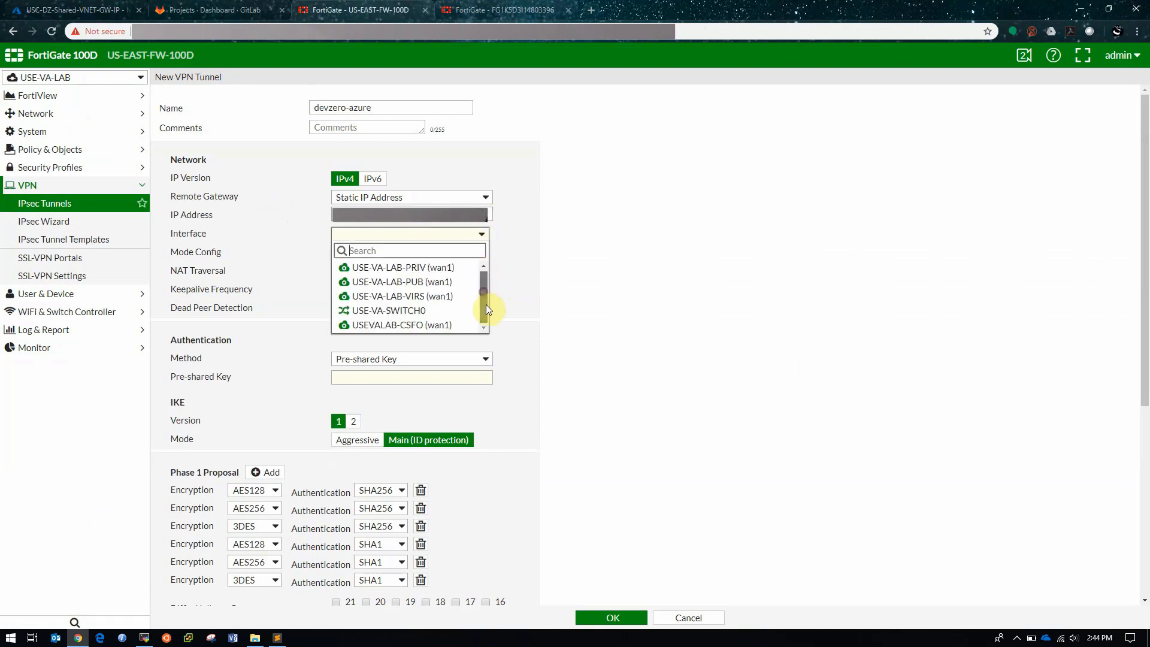
pyautogui.click(446, 324)
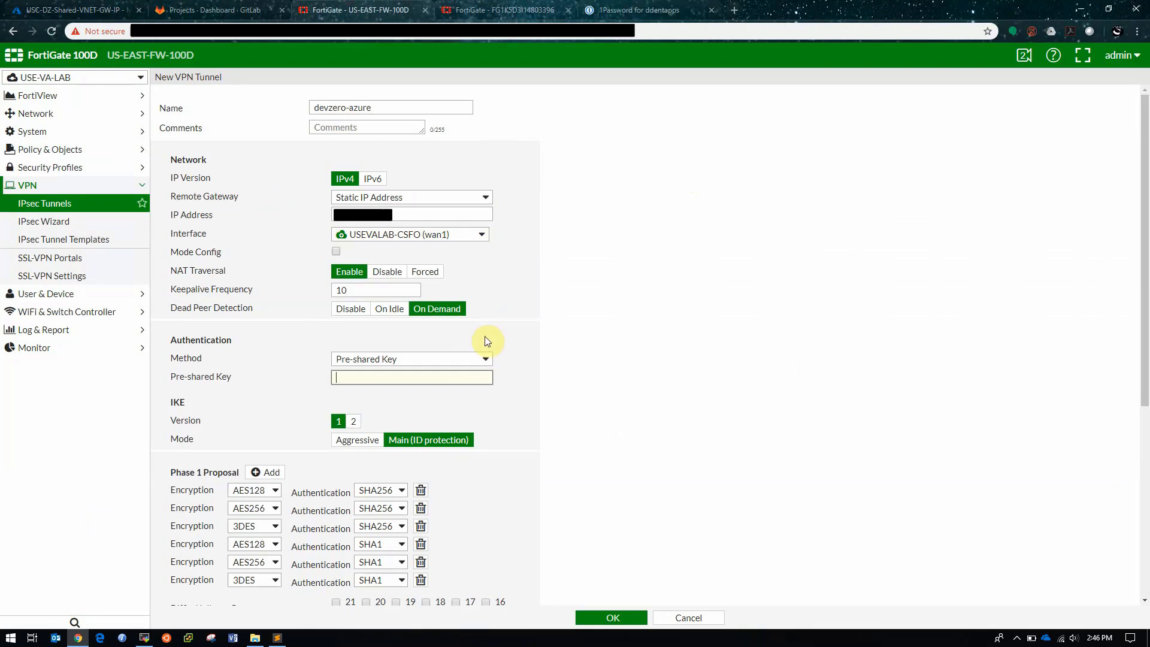
# Paste the pre-shared key into the tunnel's authentication settings and choose IKE version 2
pyautogui.click(390, 379)
pyautogui.hotkey('ctrl', 'v')
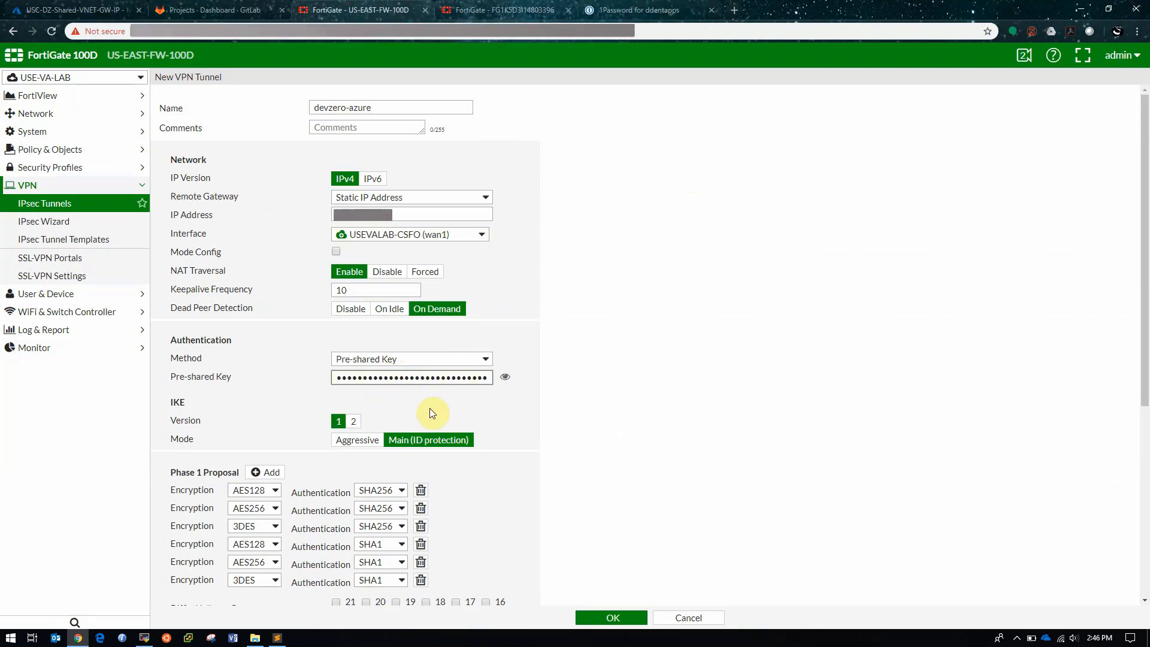
pyautogui.click(354, 422)
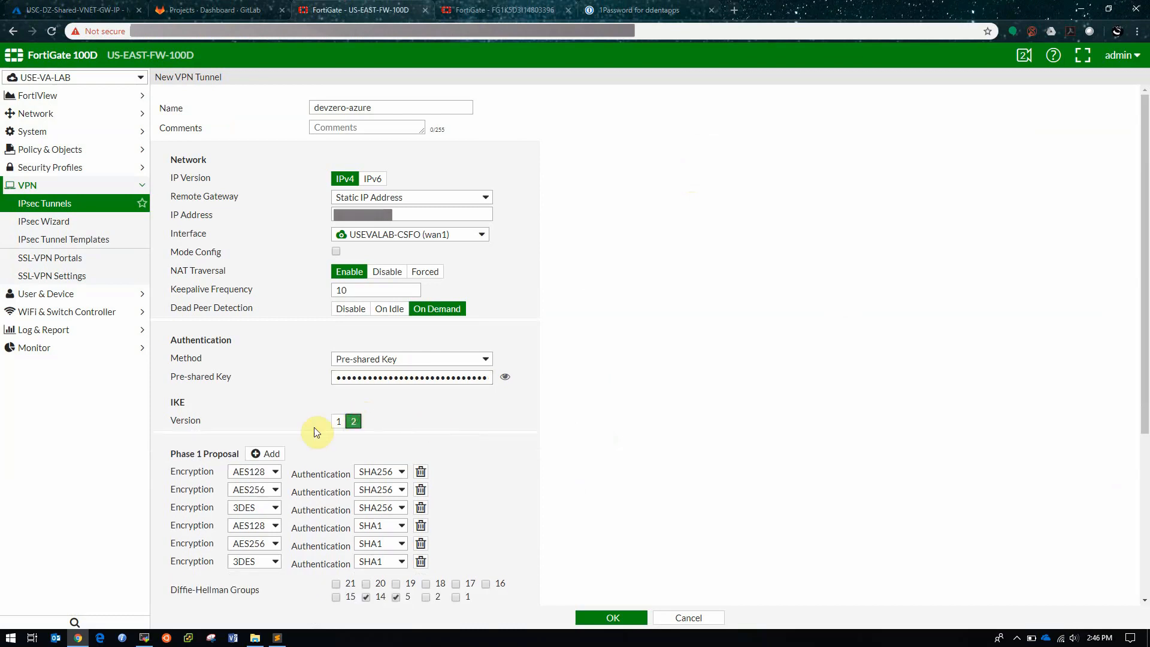
# Remove the first four Phase 1 proposals, keeping only AES256 with SHA1 and 3DES with SHA1
pyautogui.scroll(-1, 474, 457)
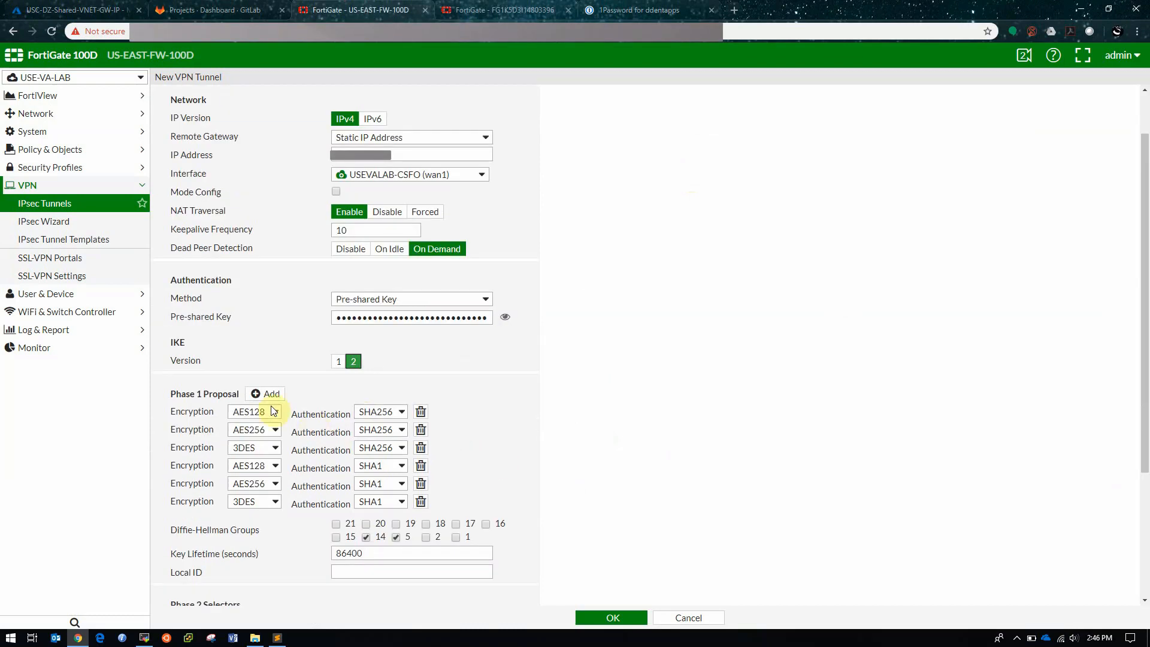
pyautogui.click(420, 412)
pyautogui.click(420, 413)
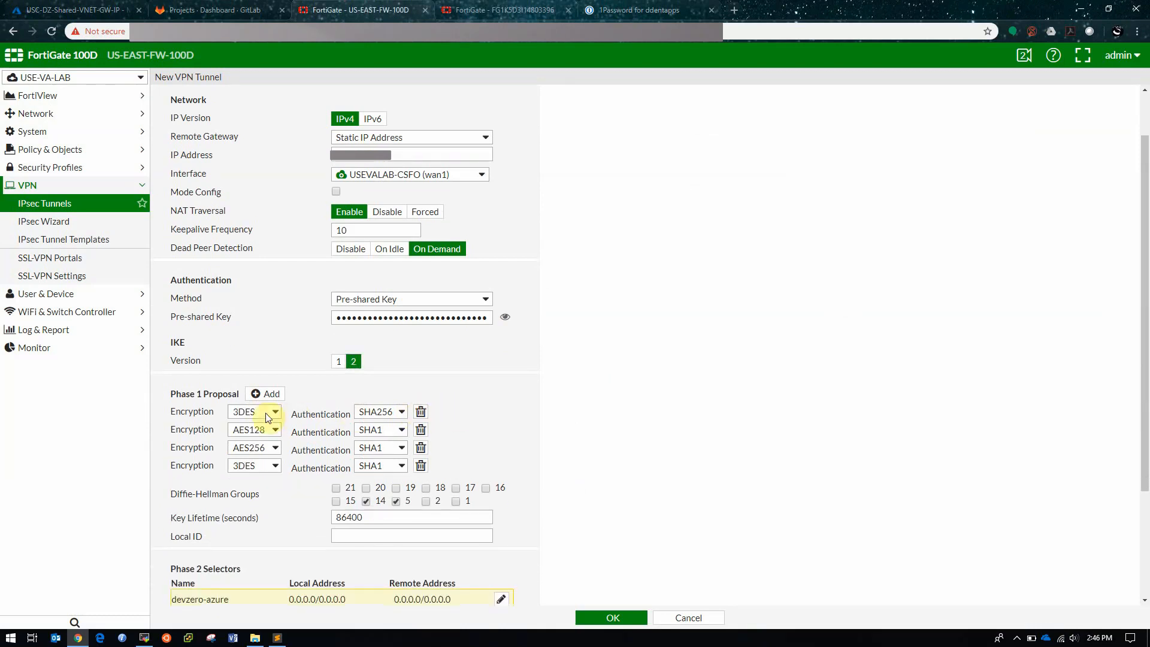
pyautogui.click(420, 413)
pyautogui.click(421, 413)
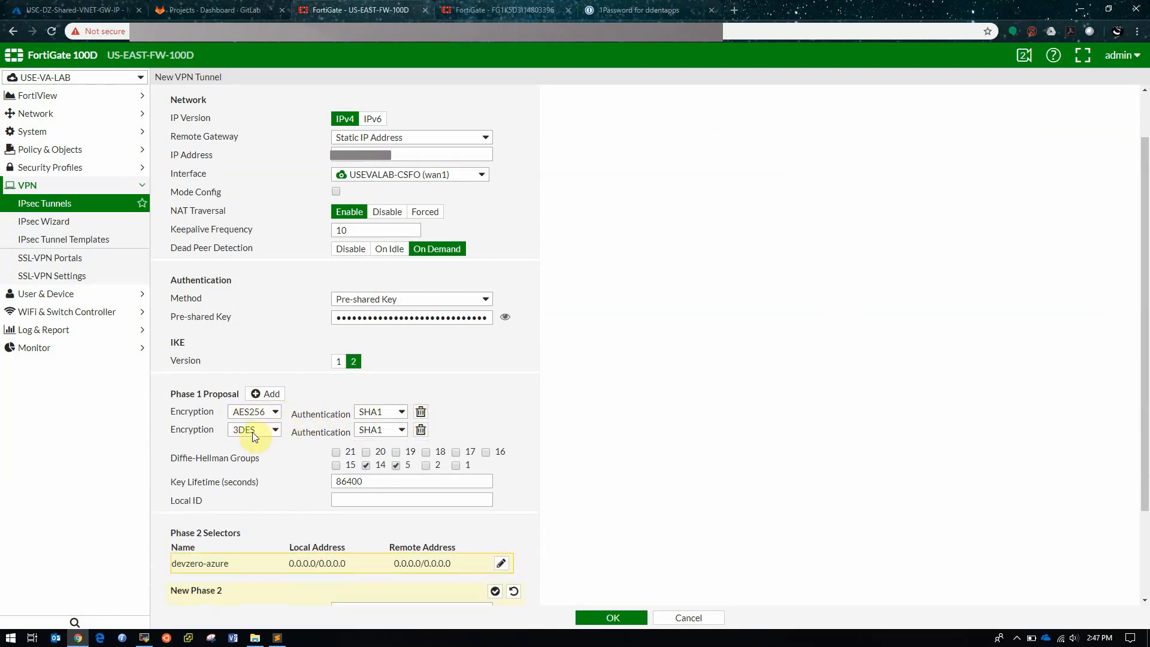
# Add a third Phase 1 proposal using AES256 encryption and SHA256 authentication
pyautogui.click(265, 394)
pyautogui.click(274, 448)
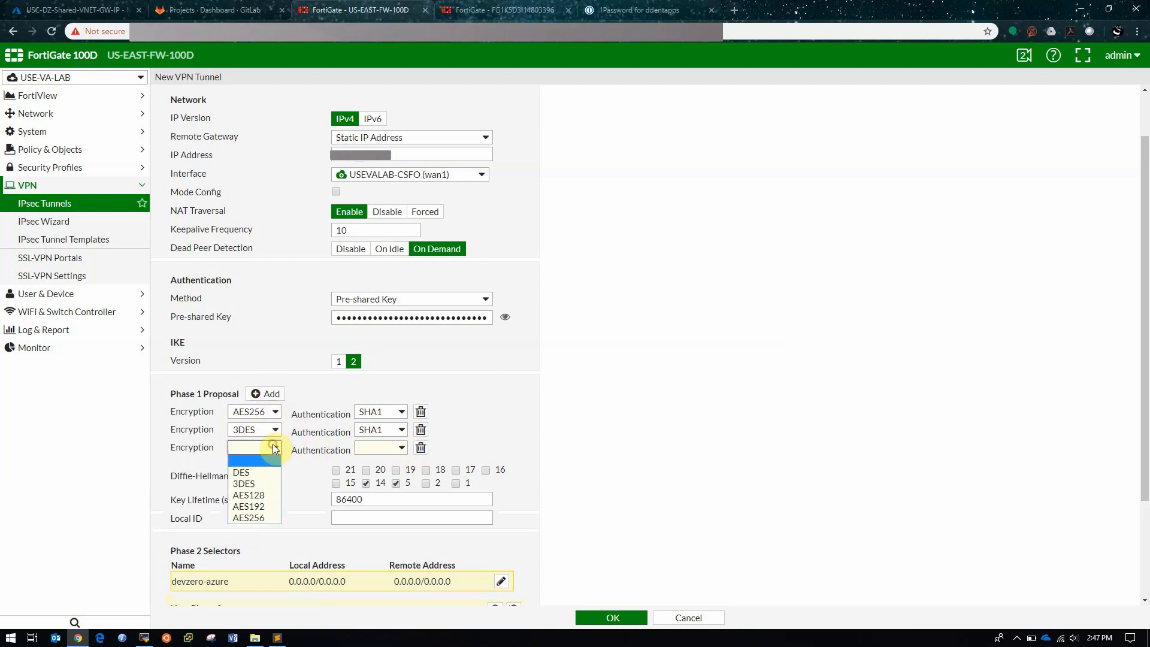
pyautogui.click(264, 518)
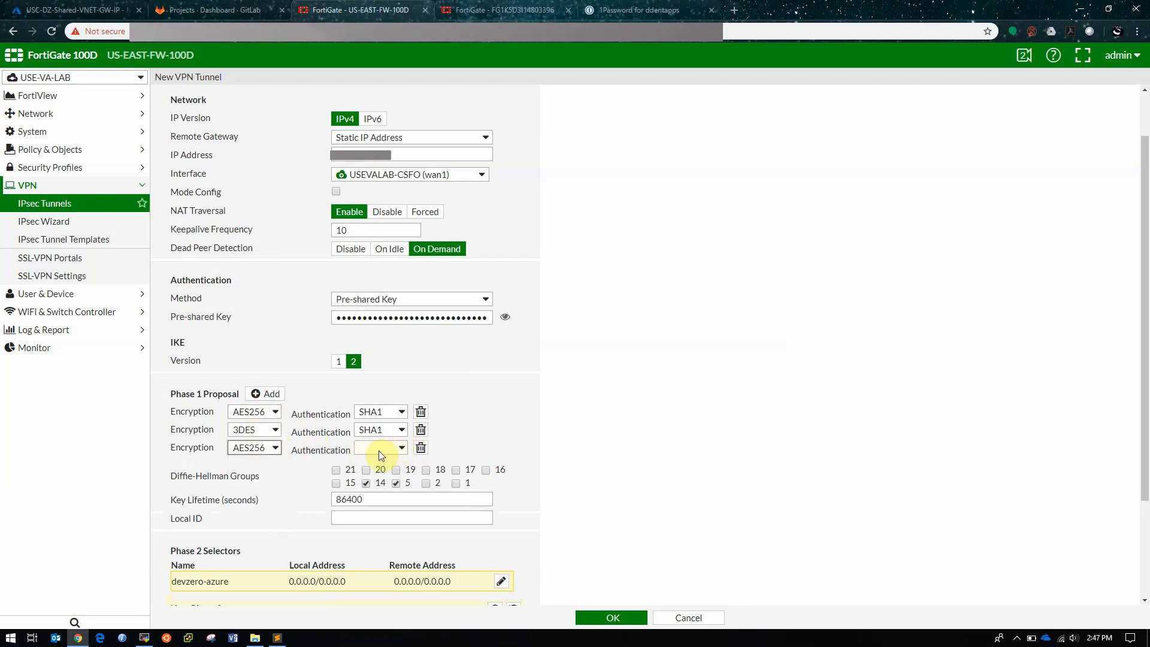
pyautogui.click(378, 450)
pyautogui.click(372, 482)
# Select only Diffie-Hellman group 2 for Phase 1 and set its key lifetime to 28800 seconds
pyautogui.click(381, 484)
pyautogui.click(395, 482)
pyautogui.click(426, 483)
pyautogui.scroll(-2, 546, 441)
pyautogui.doubleClick(341, 380)
pyautogui.write('28')
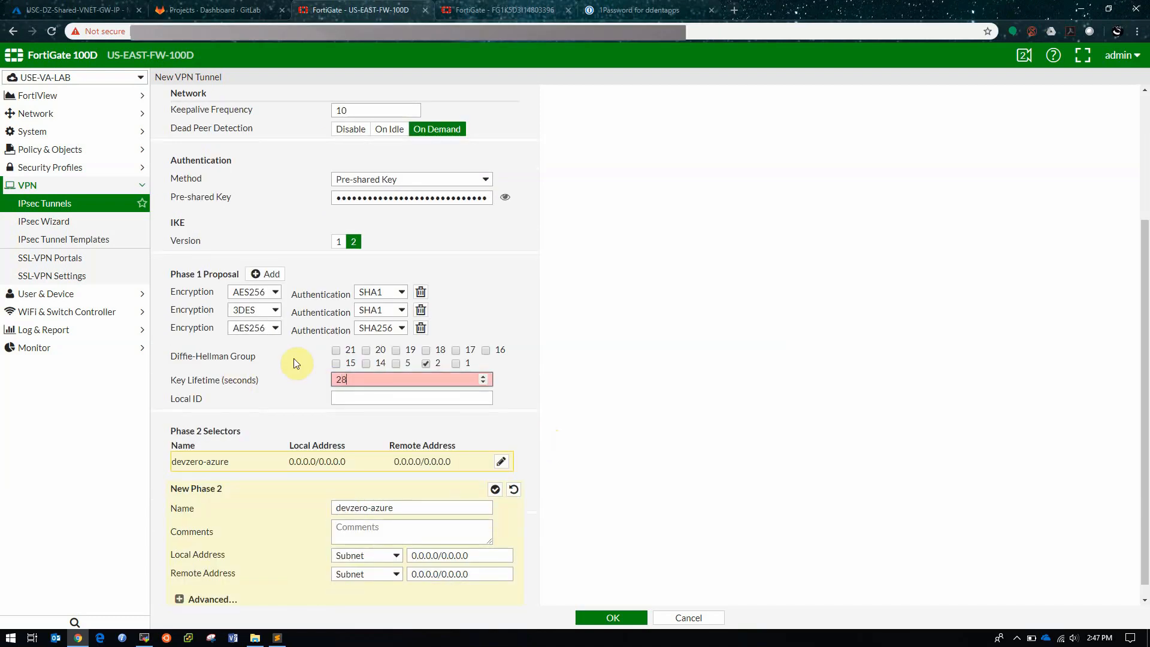
pyautogui.write('800')
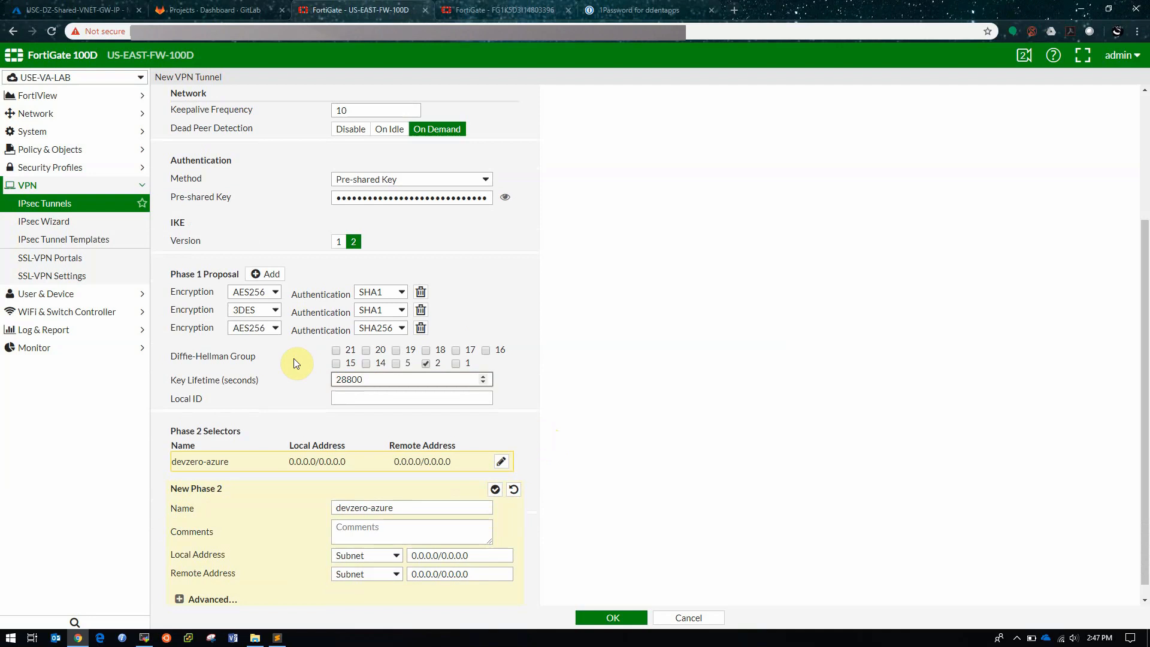
# Expand the advanced Phase 2 settings and delete proposals until only AES256 with SHA256 and 3DES with SHA256 remain
pyautogui.click(204, 599)
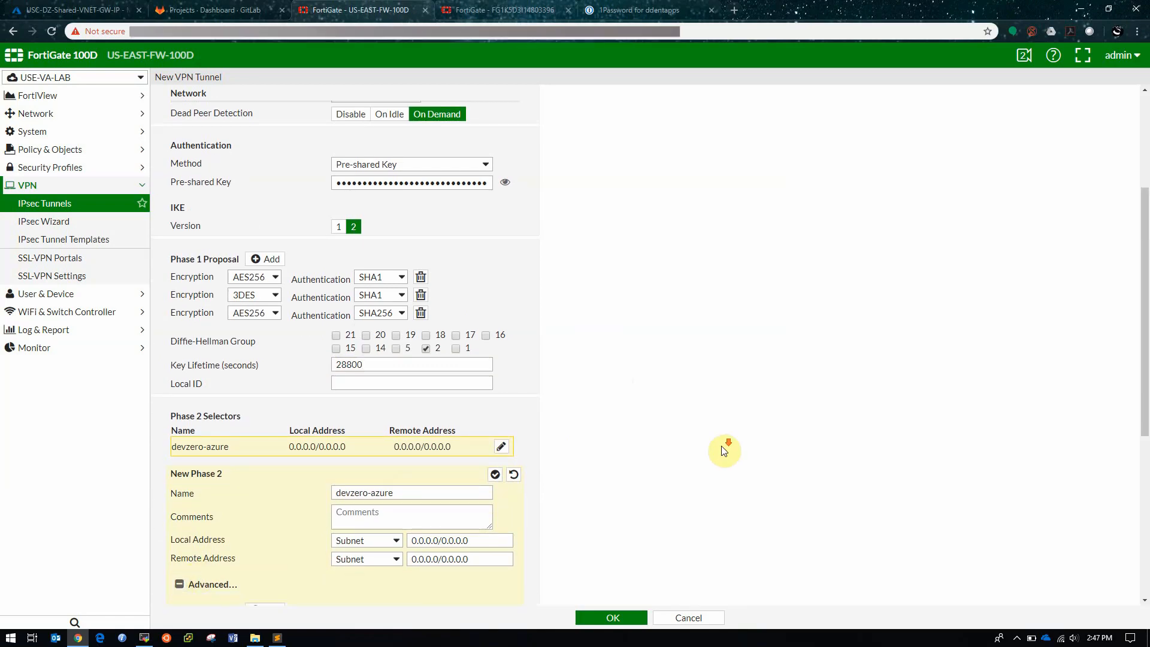
pyautogui.scroll(-5, 727, 441)
pyautogui.click(421, 329)
pyautogui.click(421, 329)
pyautogui.click(421, 329)
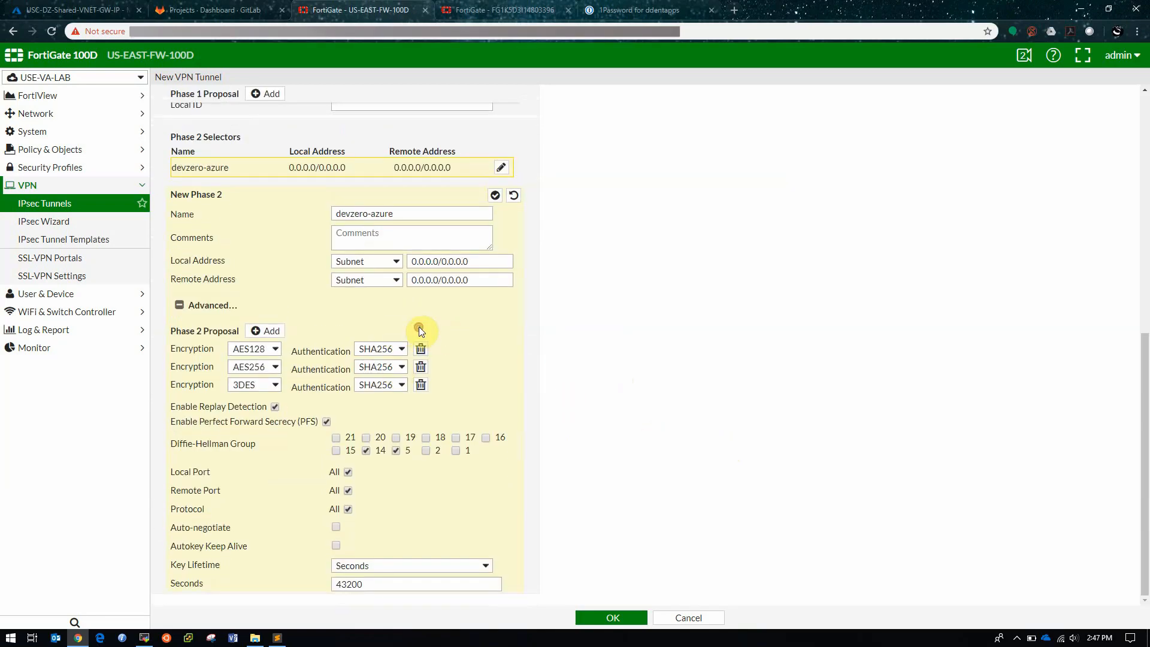
pyautogui.click(421, 351)
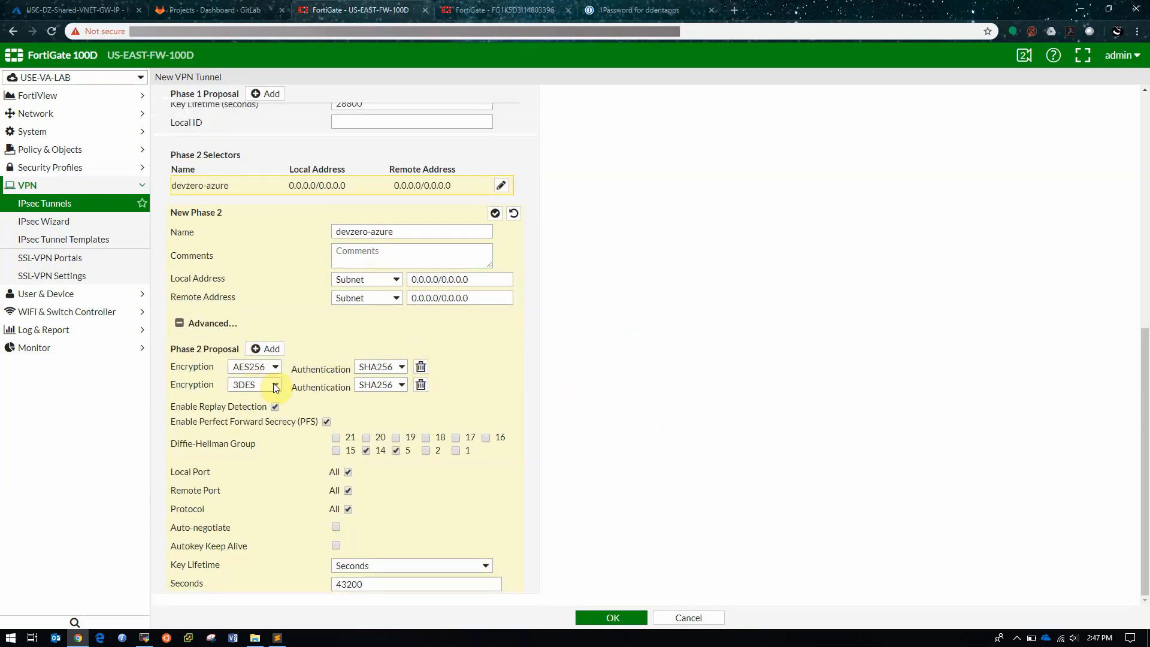
# Change the authentication of the remaining AES256 and 3DES Phase 2 proposals to SHA1
pyautogui.click(393, 372)
pyautogui.click(374, 401)
pyautogui.click(383, 384)
pyautogui.click(374, 420)
# Add a third Phase 2 proposal using AES256 encryption and SHA256 authentication
pyautogui.click(265, 349)
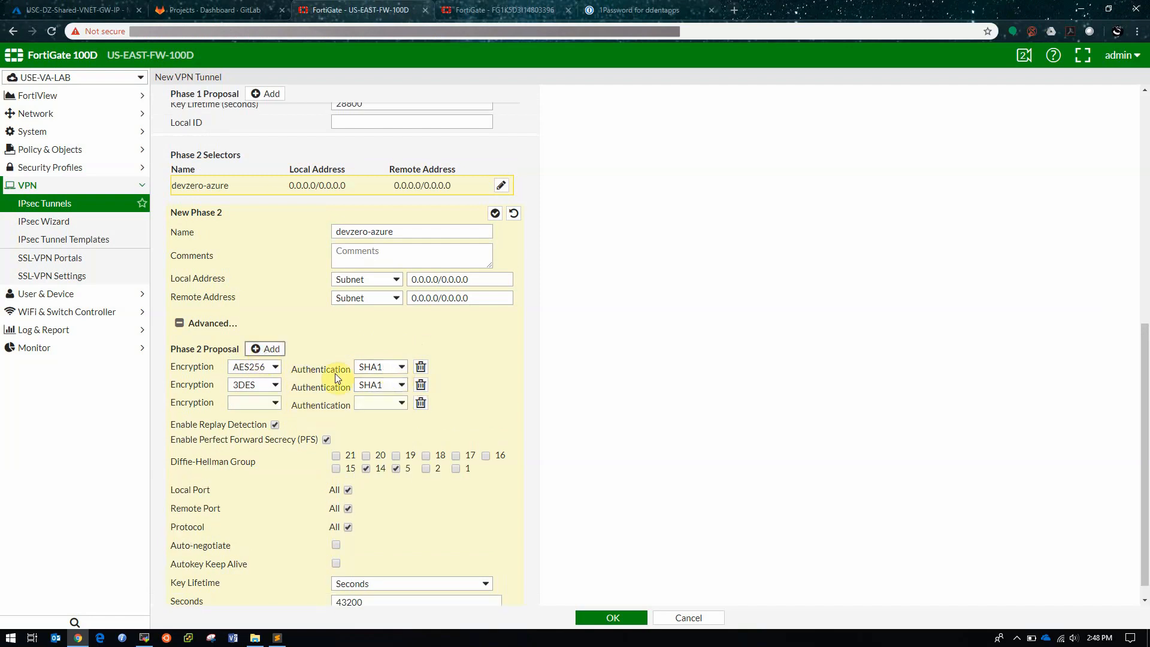
pyautogui.click(250, 402)
pyautogui.click(260, 491)
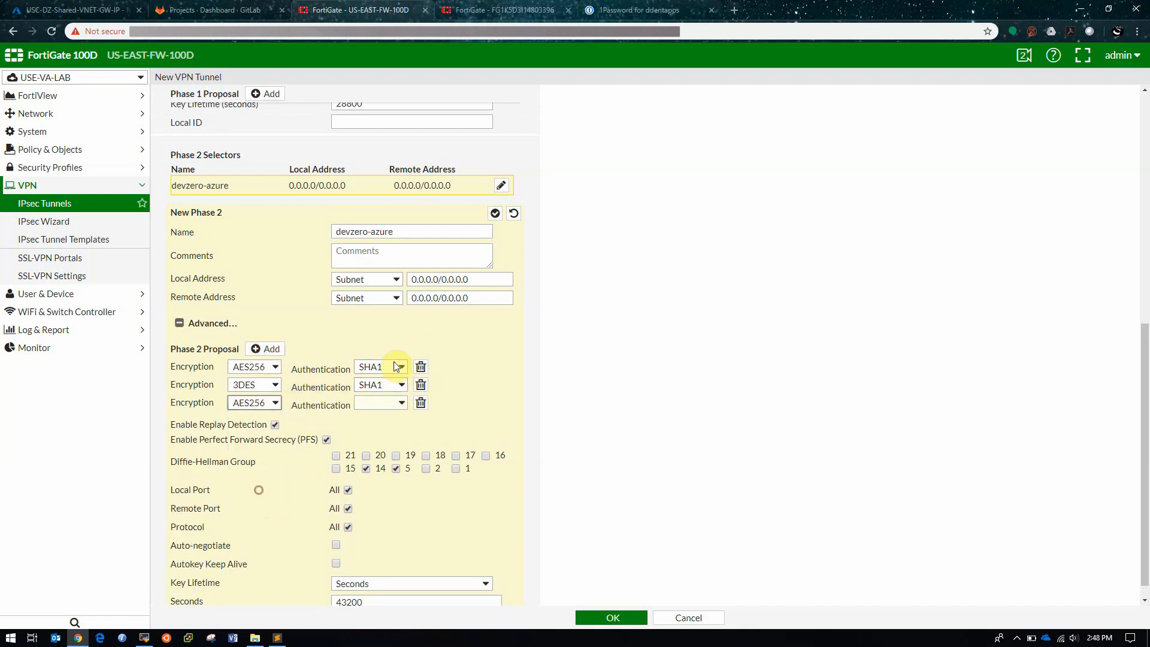
pyautogui.click(400, 402)
pyautogui.click(375, 467)
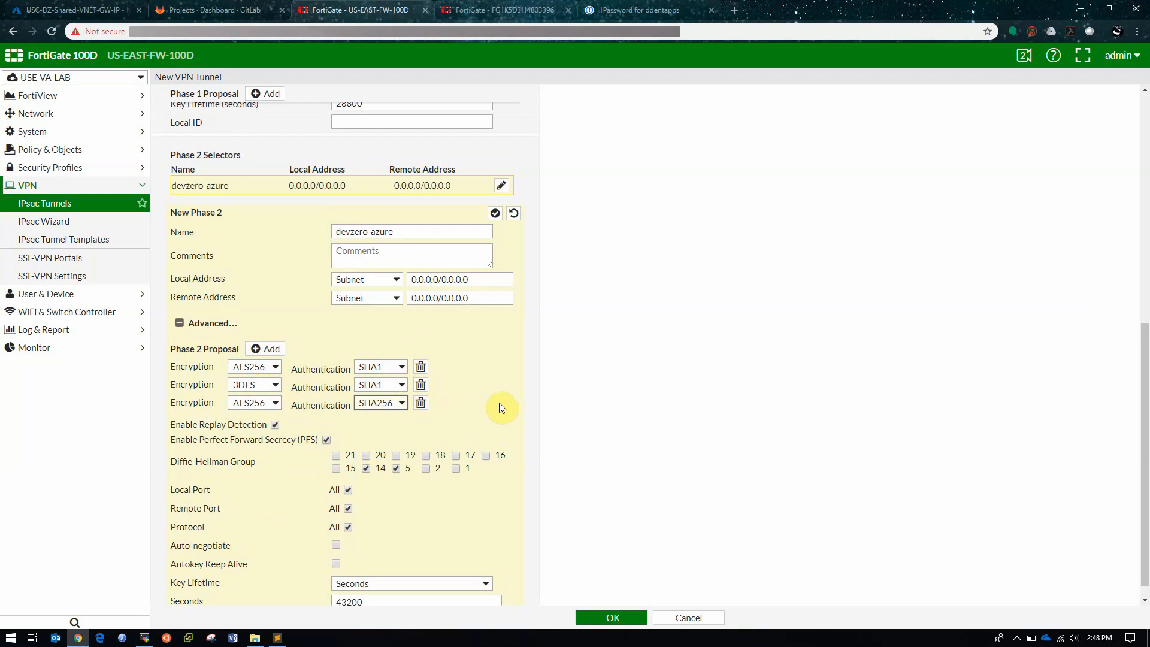
# Disable replay detection and Perfect Forward Secrecy, set the Phase 2 key lifetime to 27000 seconds, and save the tunnel
pyautogui.click(326, 439)
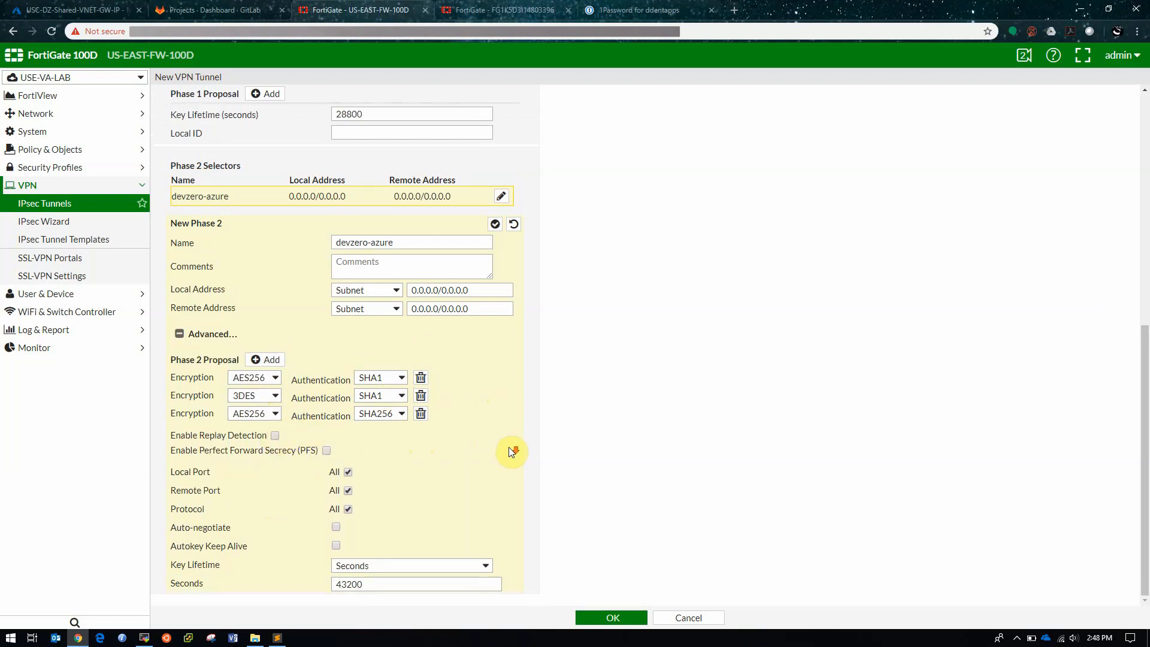
pyautogui.doubleClick(350, 584)
pyautogui.write('27000')
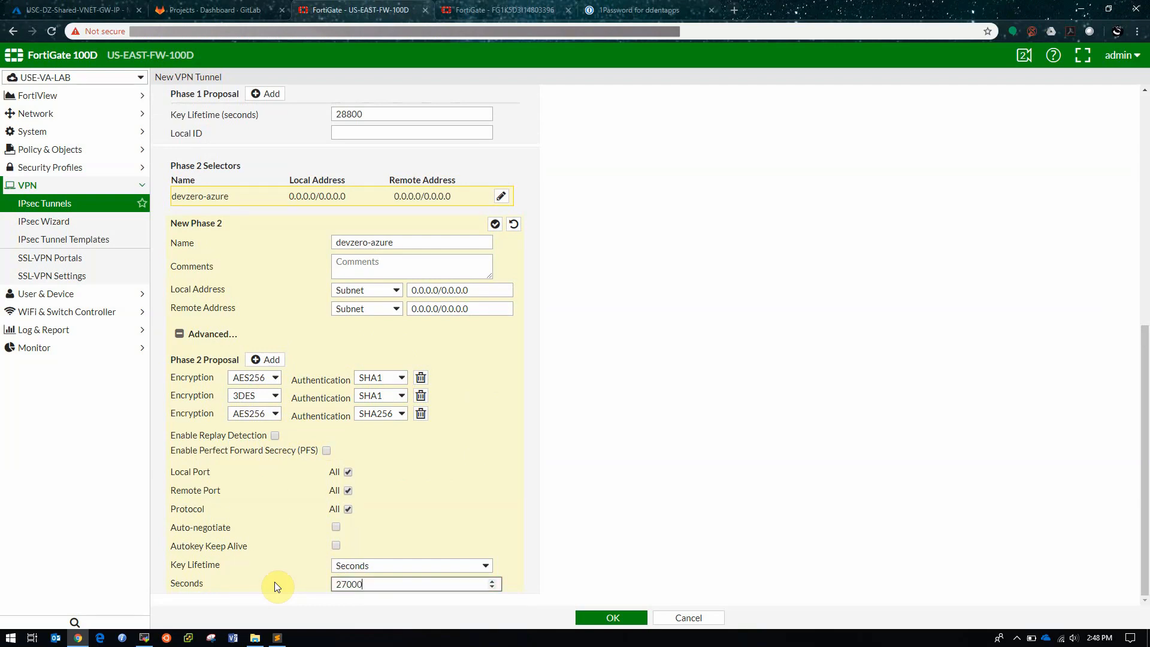
pyautogui.click(582, 489)
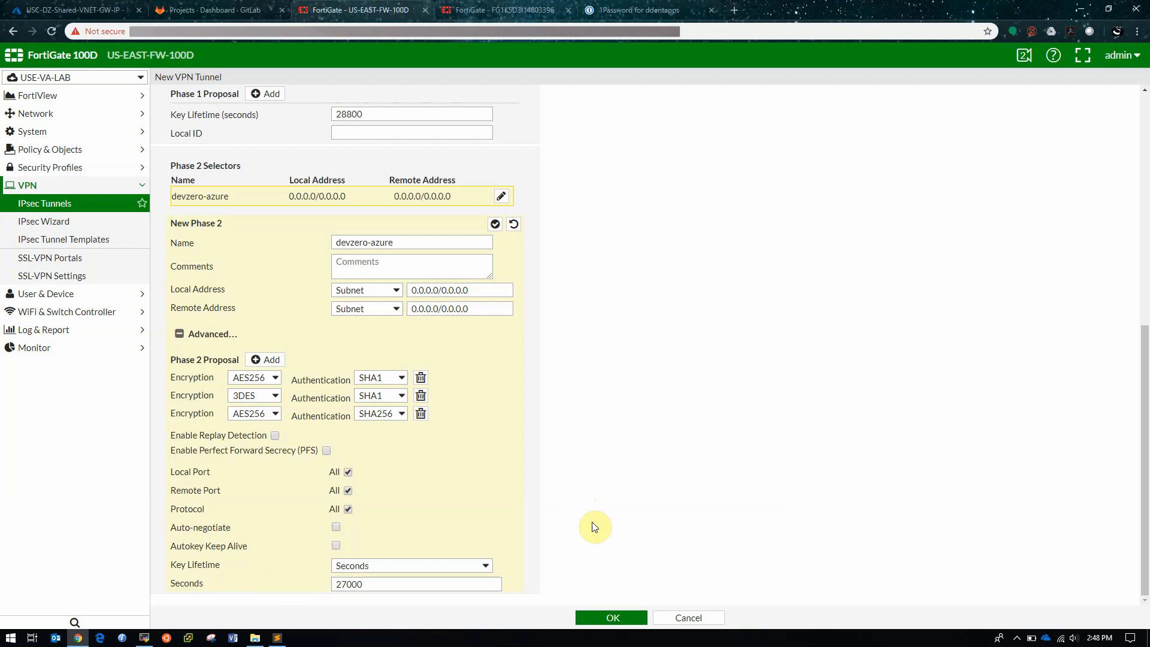
pyautogui.click(613, 617)
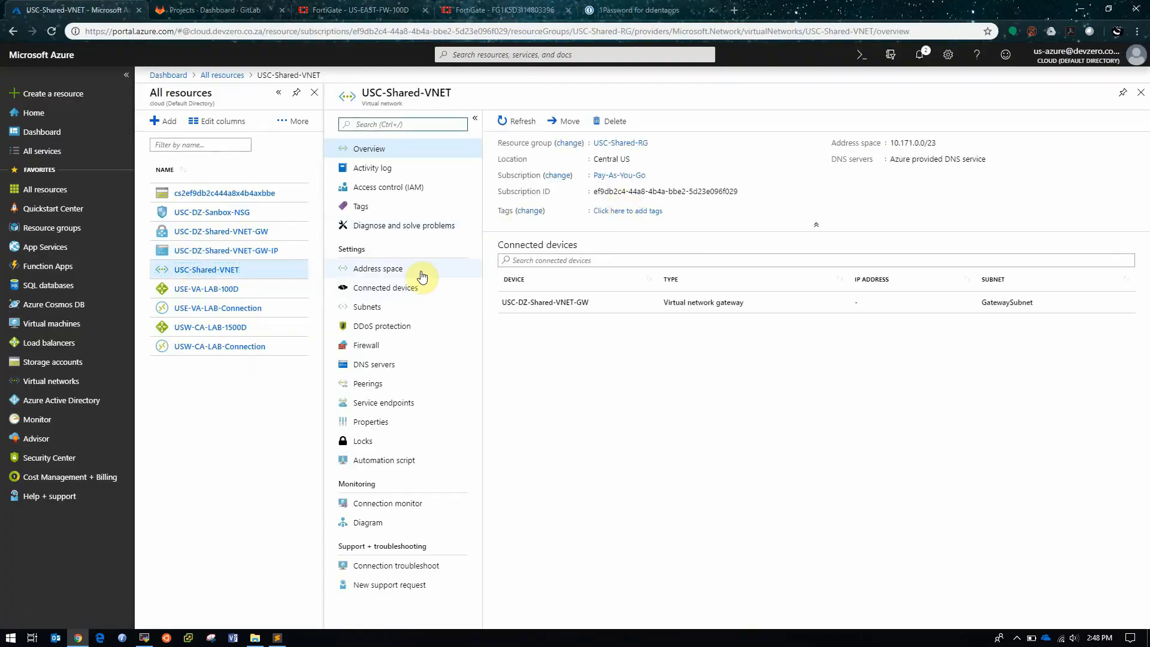
# Copy the address range 10.171.0.0/23 from the USC-Shared-VNET address space in the Azure portal
pyautogui.click(421, 274)
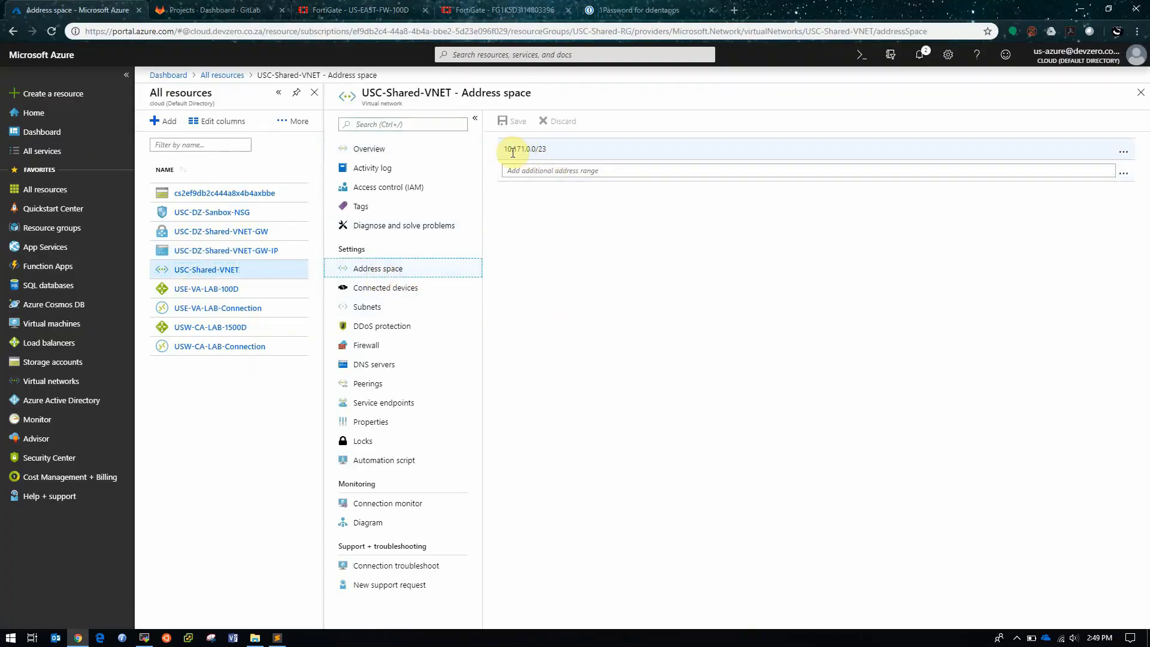
pyautogui.click(513, 152)
pyautogui.hotkey('ctrl', 'a')
pyautogui.hotkey('ctrl', 'c')
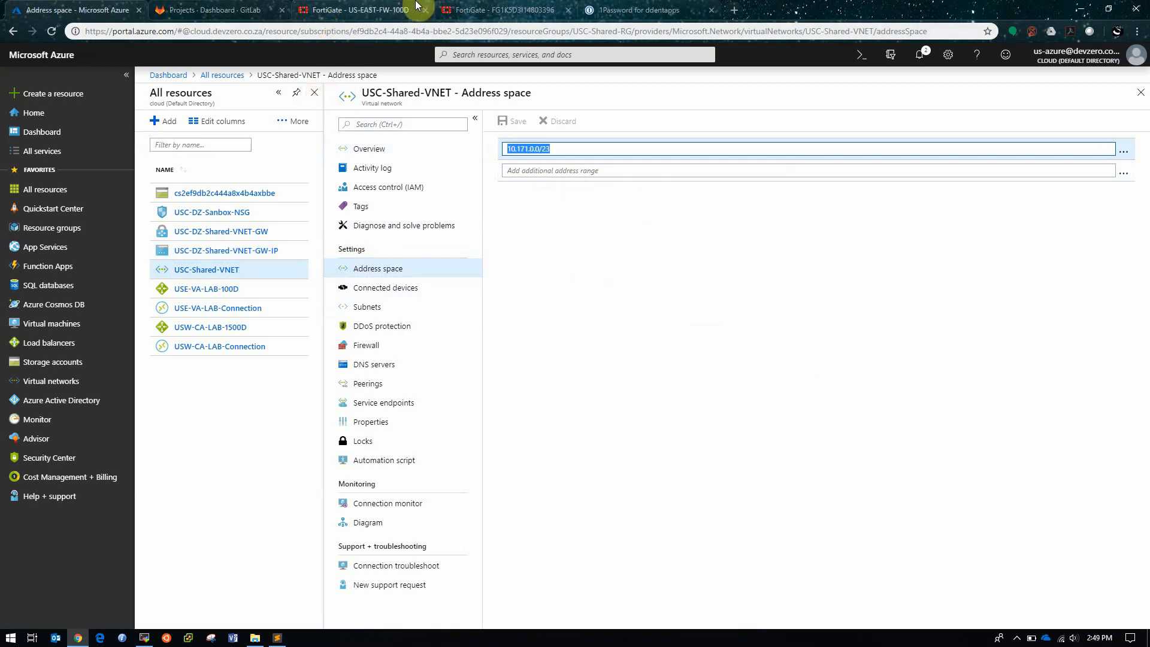
# In the FortiGate 100D console, start a new static route with 10.171.0.0/23 as its destination subnet
pyautogui.click(353, 10)
pyautogui.click(45, 114)
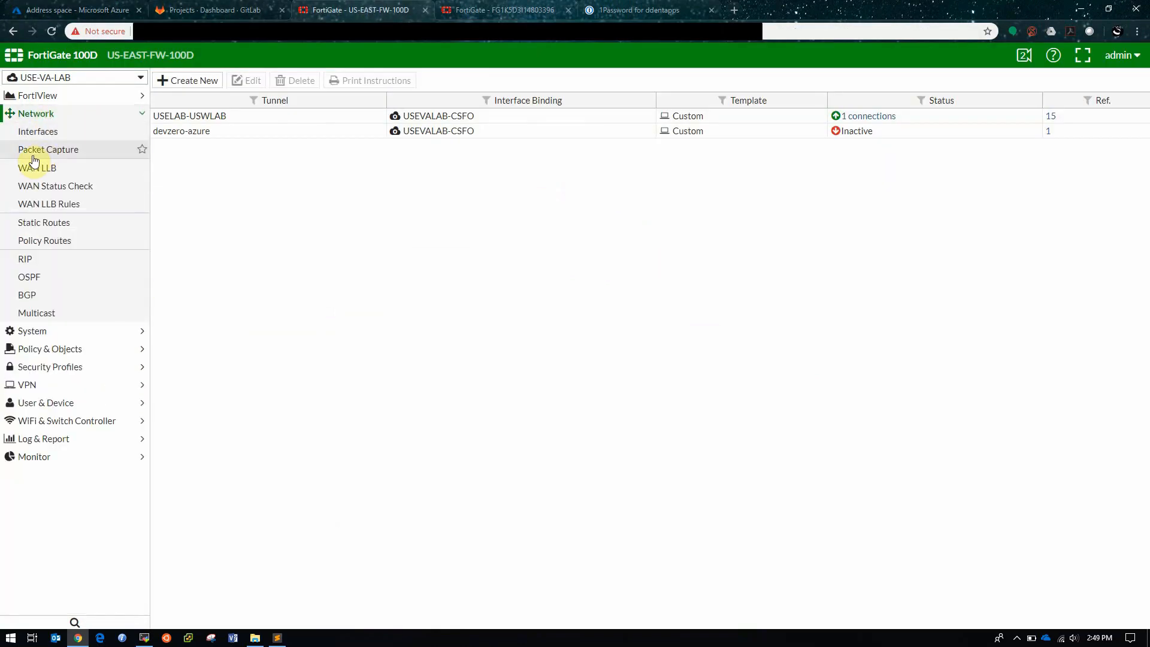
pyautogui.click(51, 225)
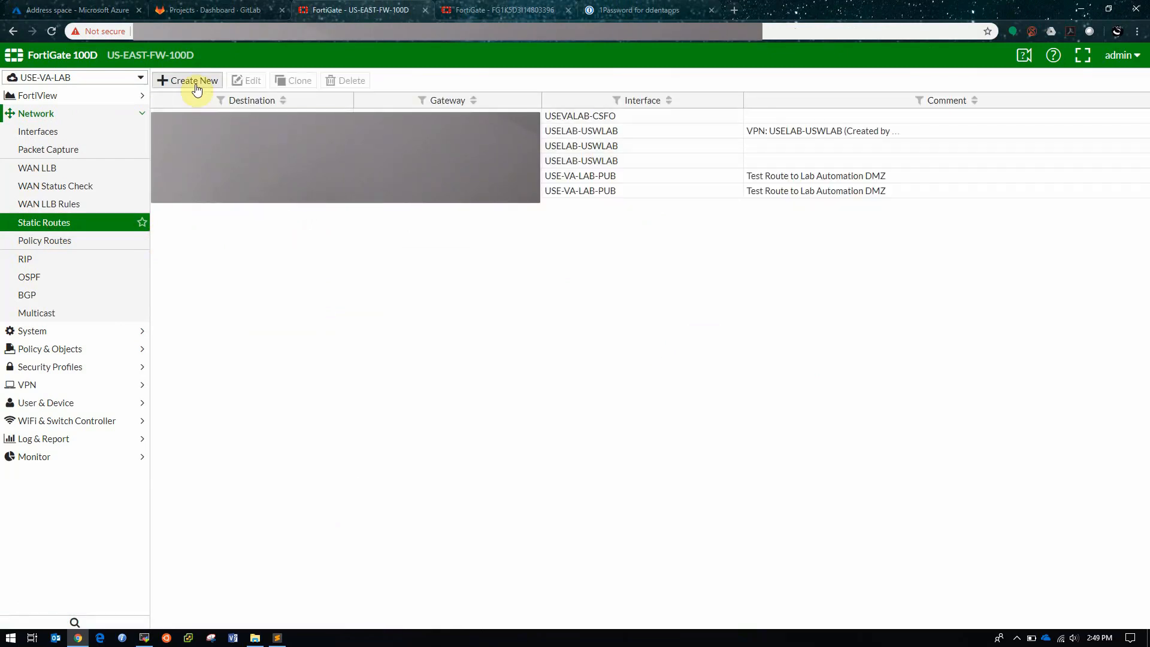
pyautogui.click(198, 89)
pyautogui.tripleClick(354, 121)
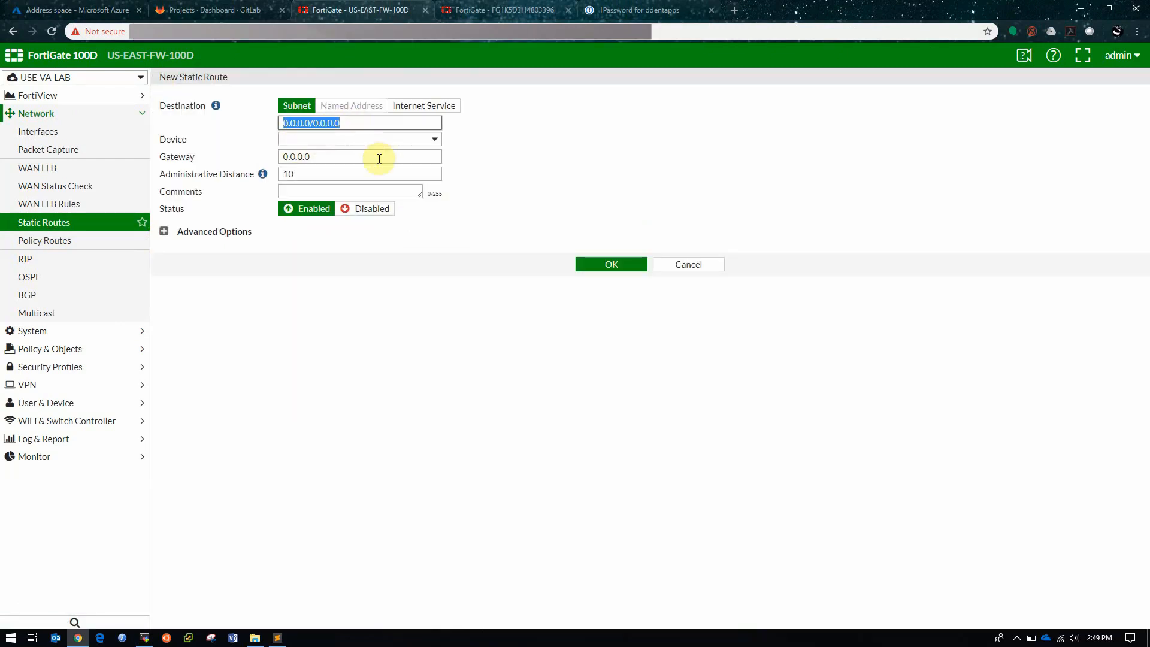
pyautogui.hotkey('ctrl', 'v')
# Set the static route's device to devzero-azure and enter the comment "Route to USC-Shared-VNET"
pyautogui.click(302, 140)
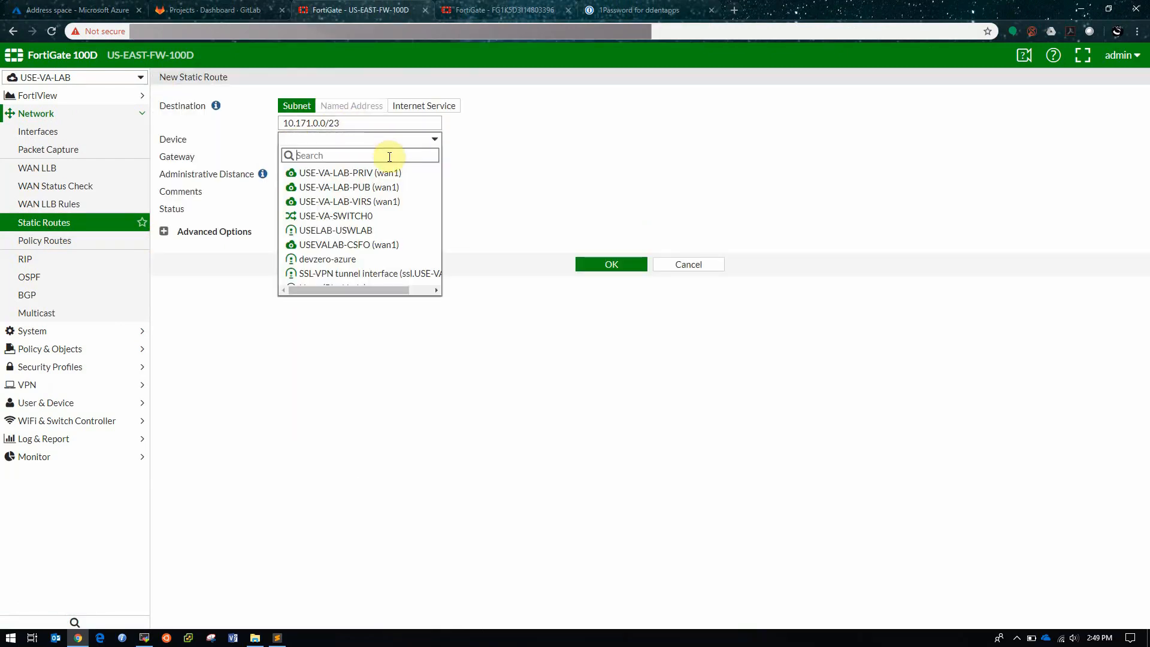
pyautogui.scroll(-1, 398, 261)
pyautogui.click(365, 245)
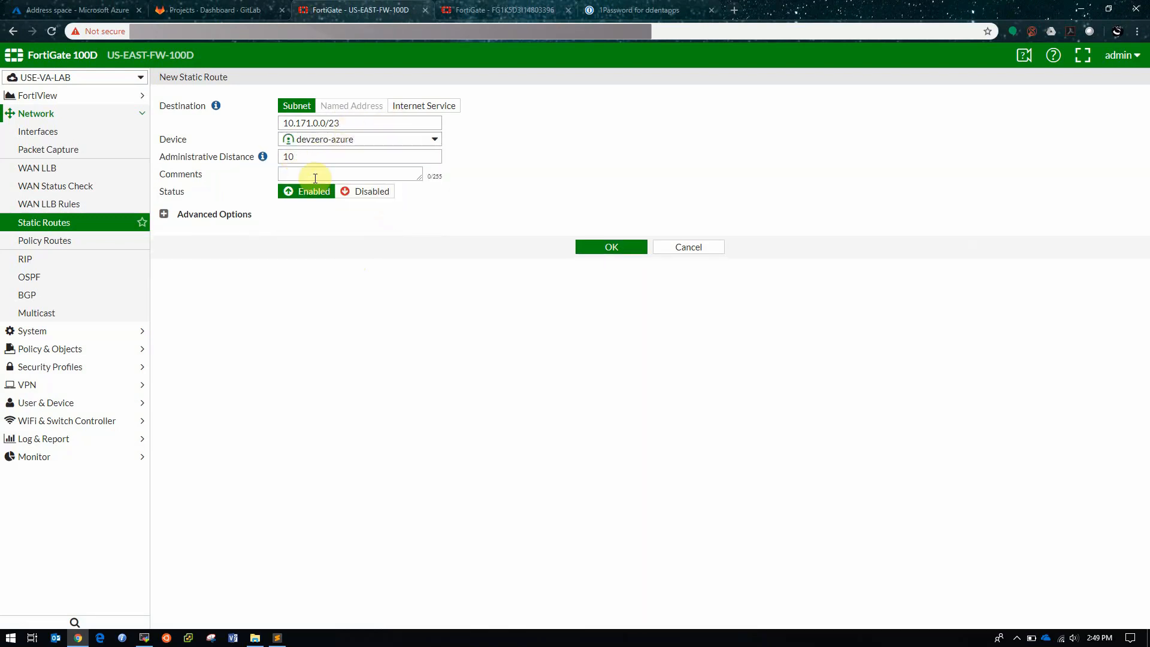
pyautogui.click(184, 213)
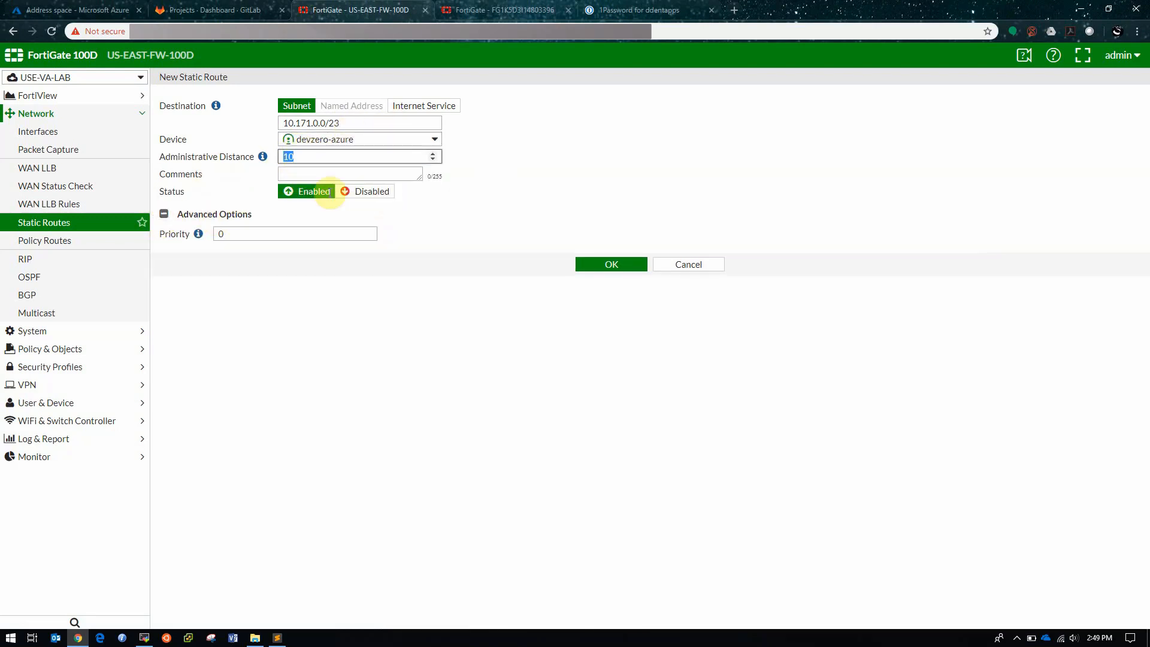
pyautogui.click(333, 173)
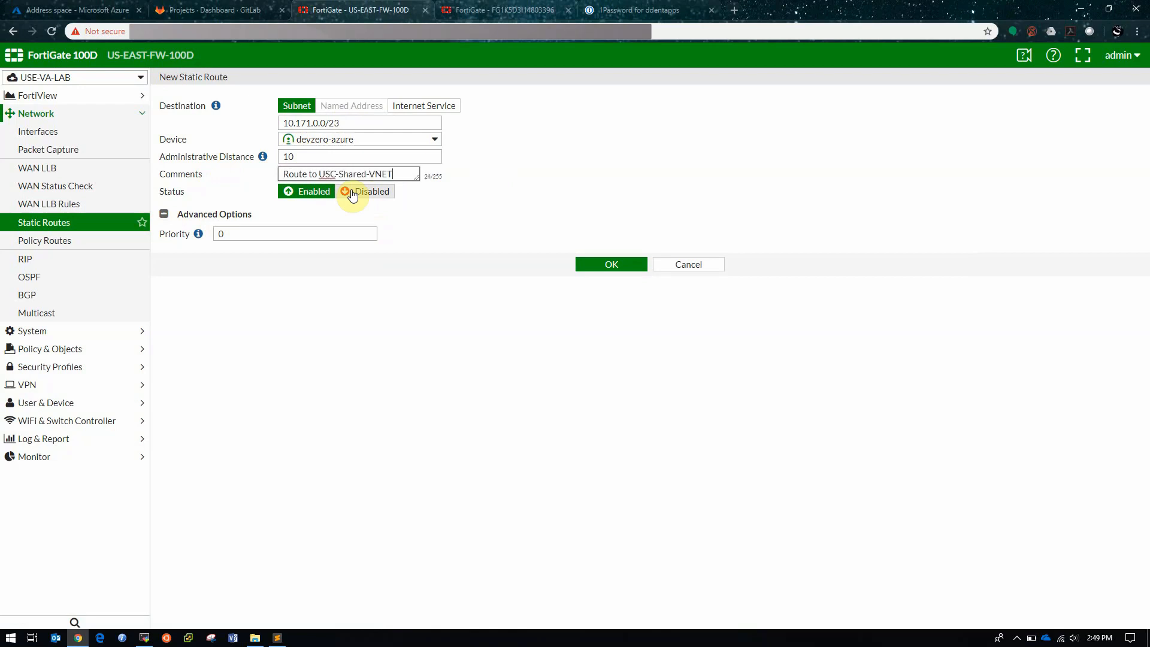
# Complete the static route's comment so that it reads "Route to USC-Shared-VNET in Azure"
pyautogui.write('Route to USC-Shared-VNET in Azure')
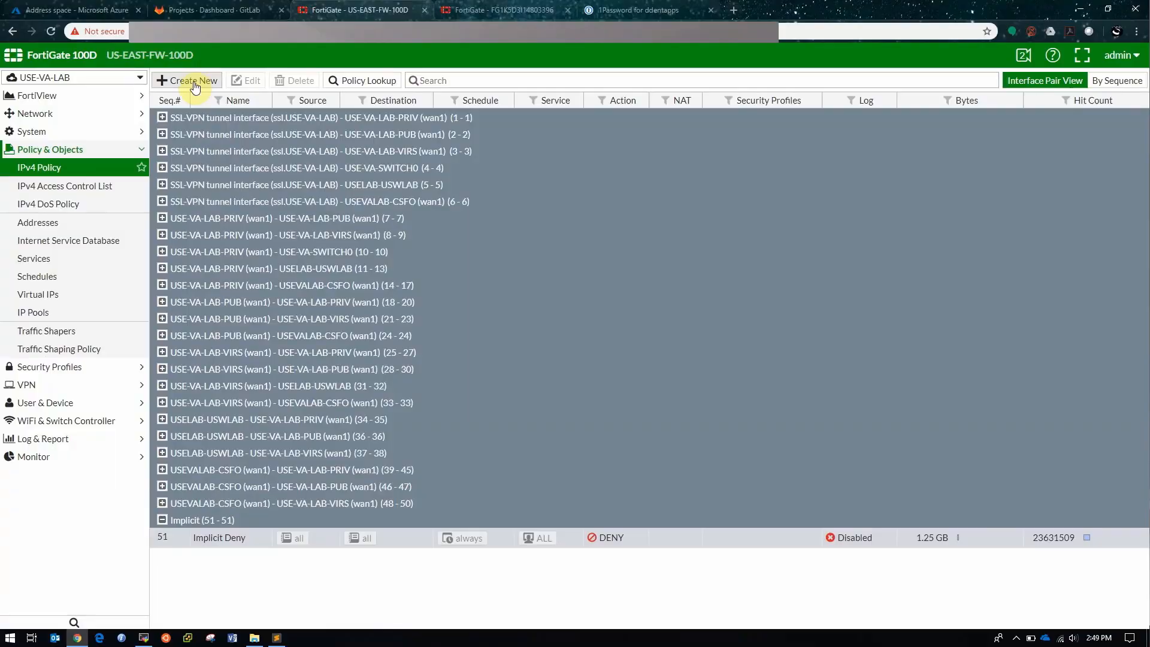
# Create an IPv4 policy named devzero-azure-VPN with incoming interface USE-VA-LAB-PRIV (wan1) and outgoing interface devzero-azure
pyautogui.click(198, 80)
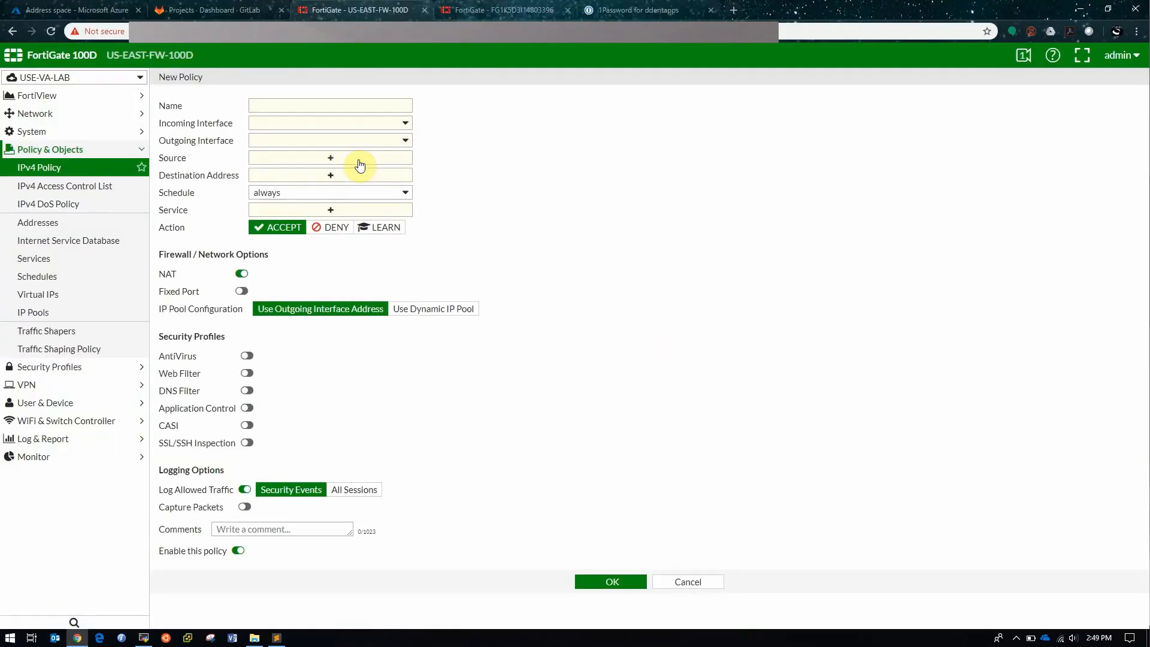
pyautogui.click(314, 110)
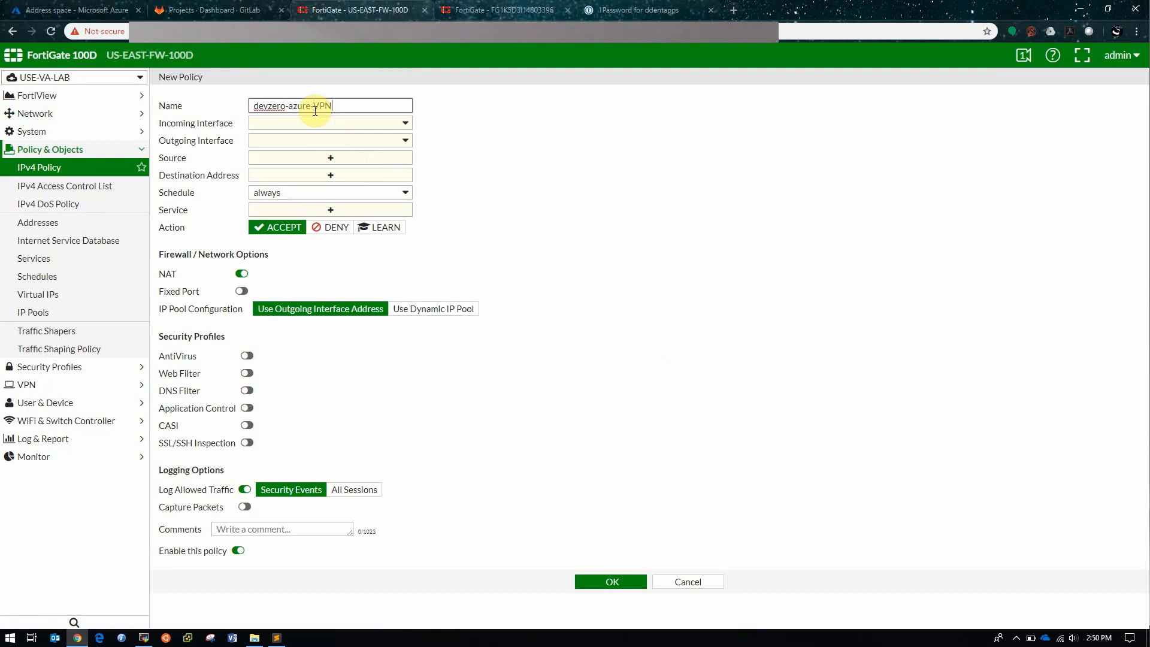
pyautogui.click(289, 122)
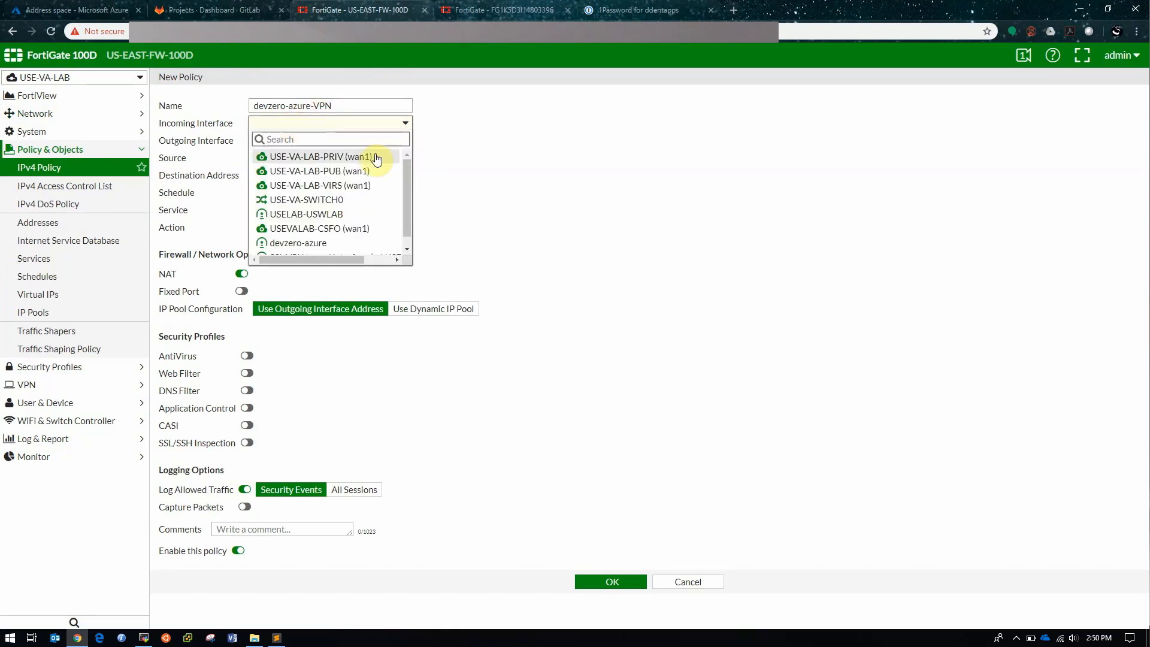
pyautogui.click(353, 156)
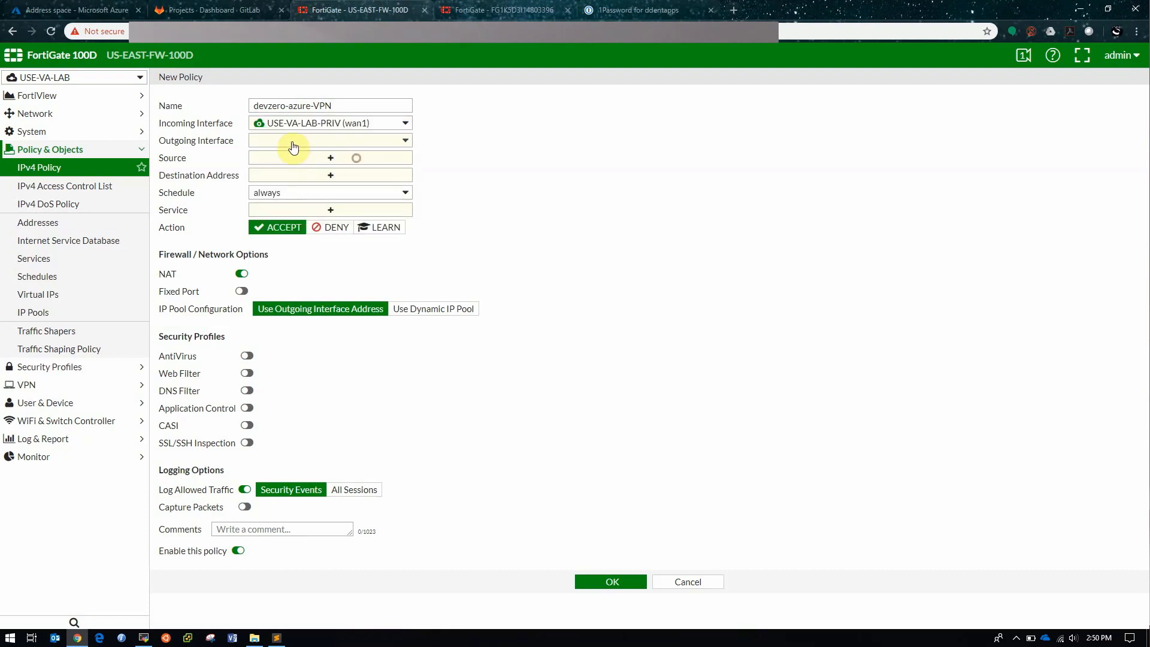
pyautogui.click(334, 146)
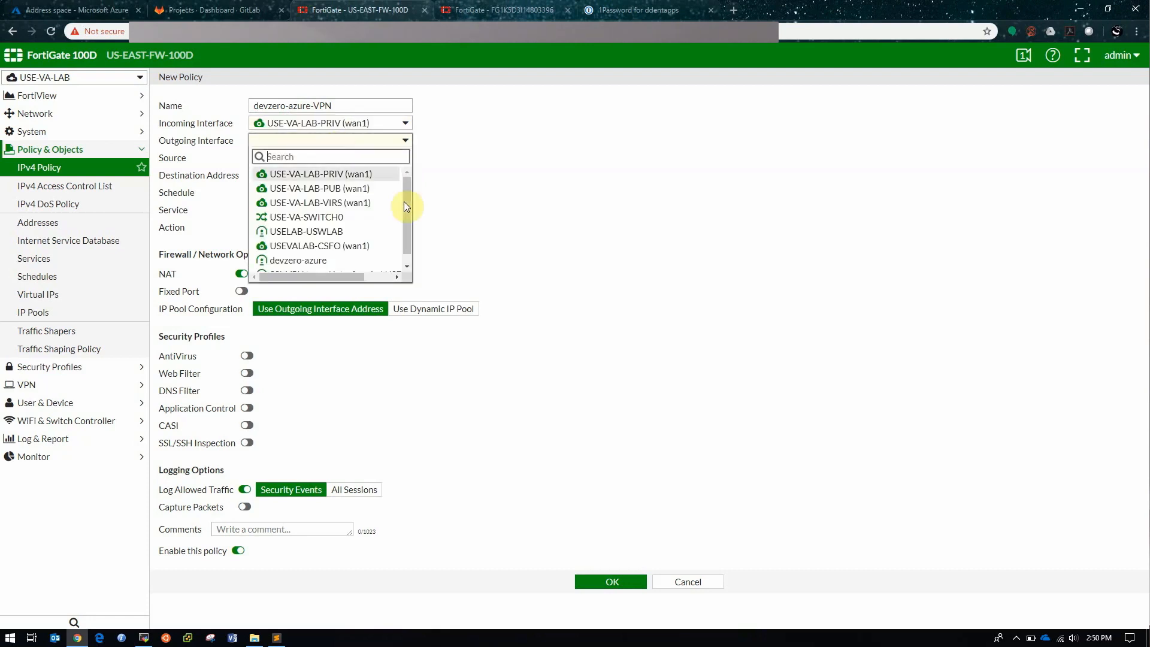
pyautogui.moveTo(404, 201); pyautogui.dragTo(403, 234)
pyautogui.click(340, 249)
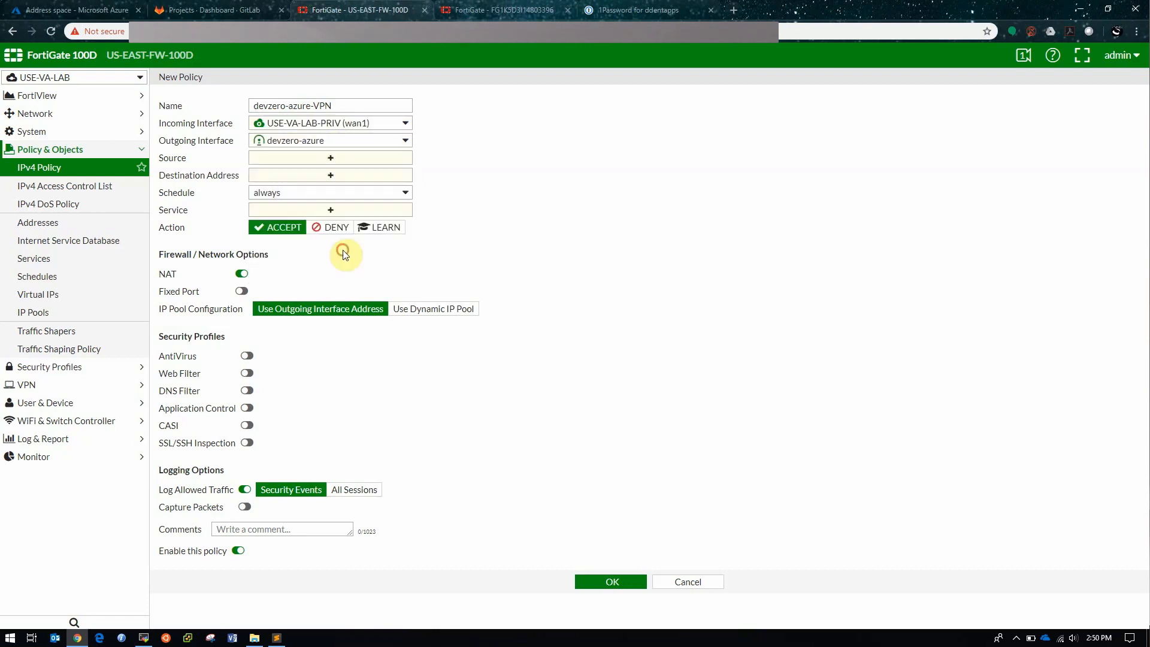
# Set the policy's source network, destination NET.10.171.0.0/23 and service ALL, disable NAT, and save the policy
pyautogui.click(329, 160)
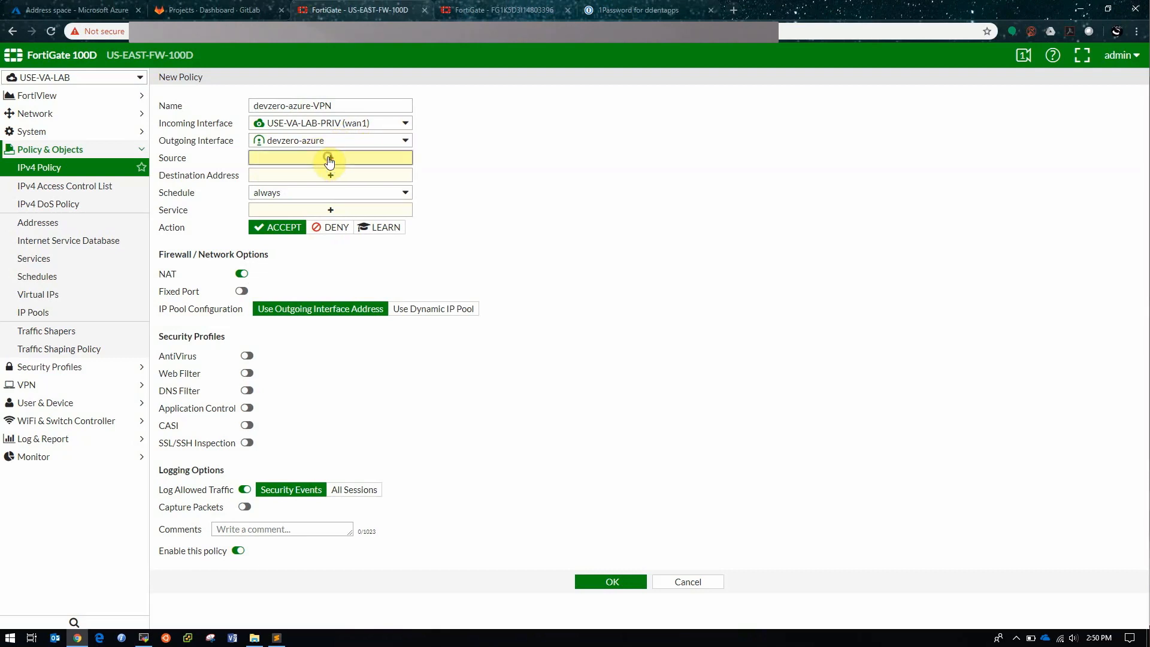
pyautogui.click(372, 177)
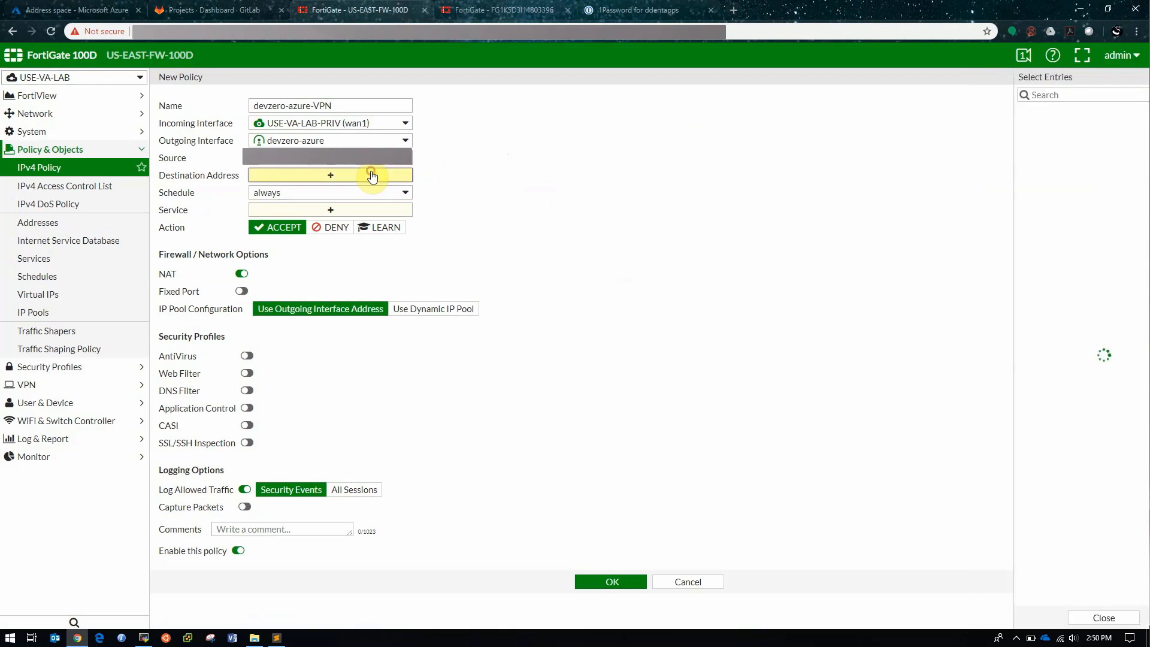
pyautogui.click(392, 213)
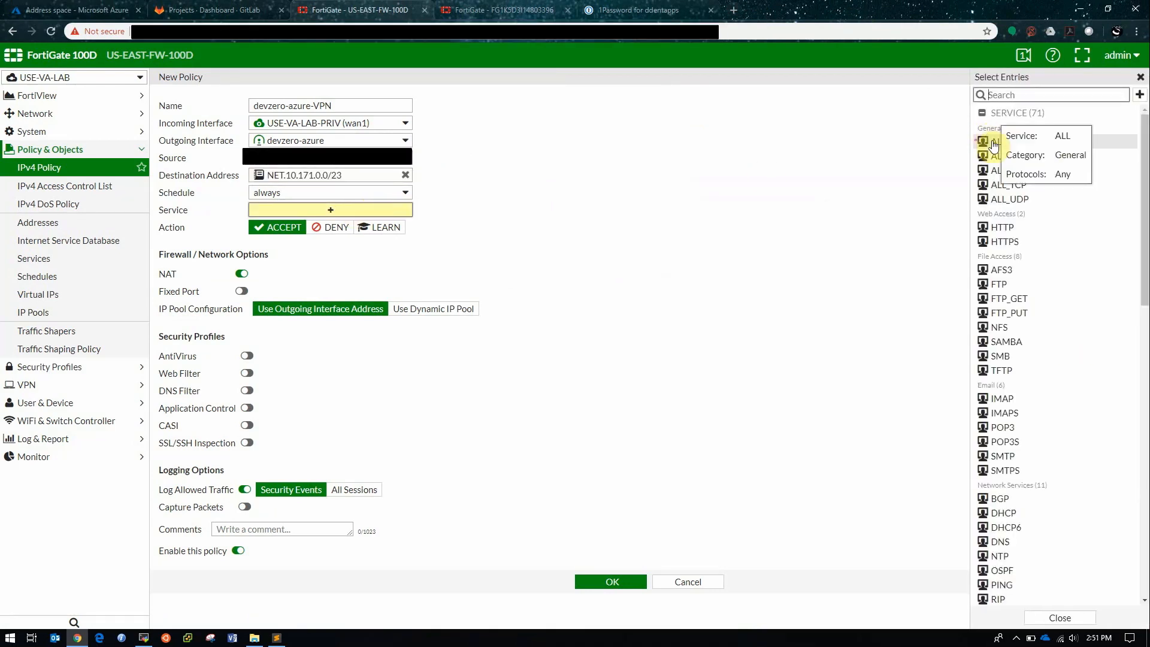
pyautogui.click(993, 143)
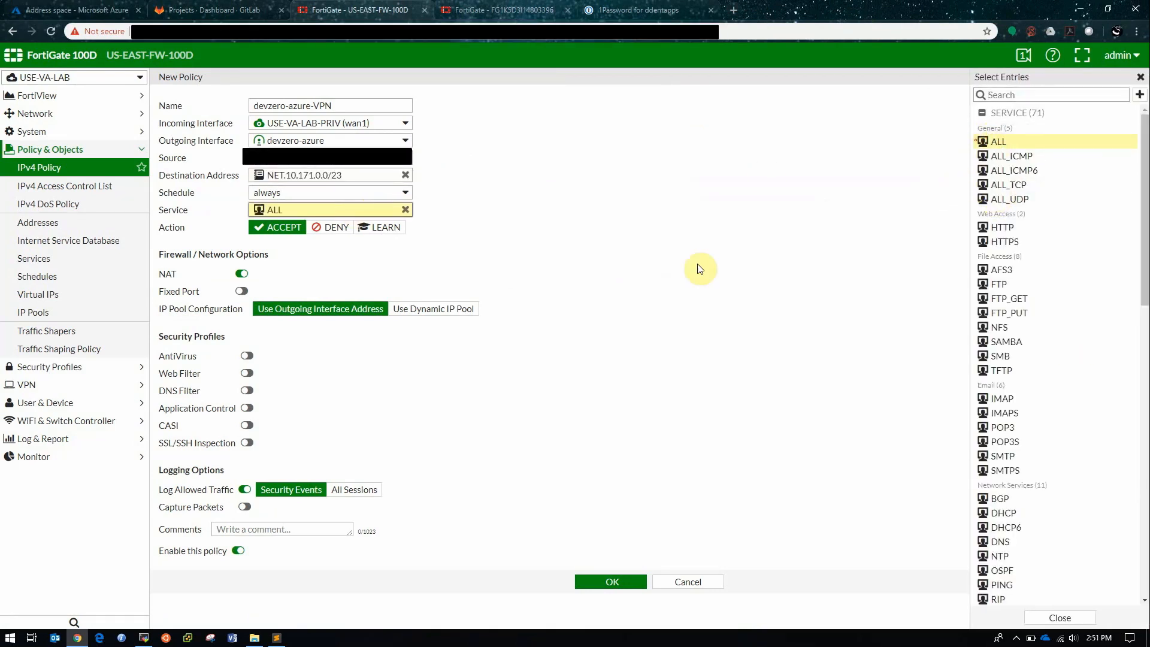
pyautogui.click(241, 277)
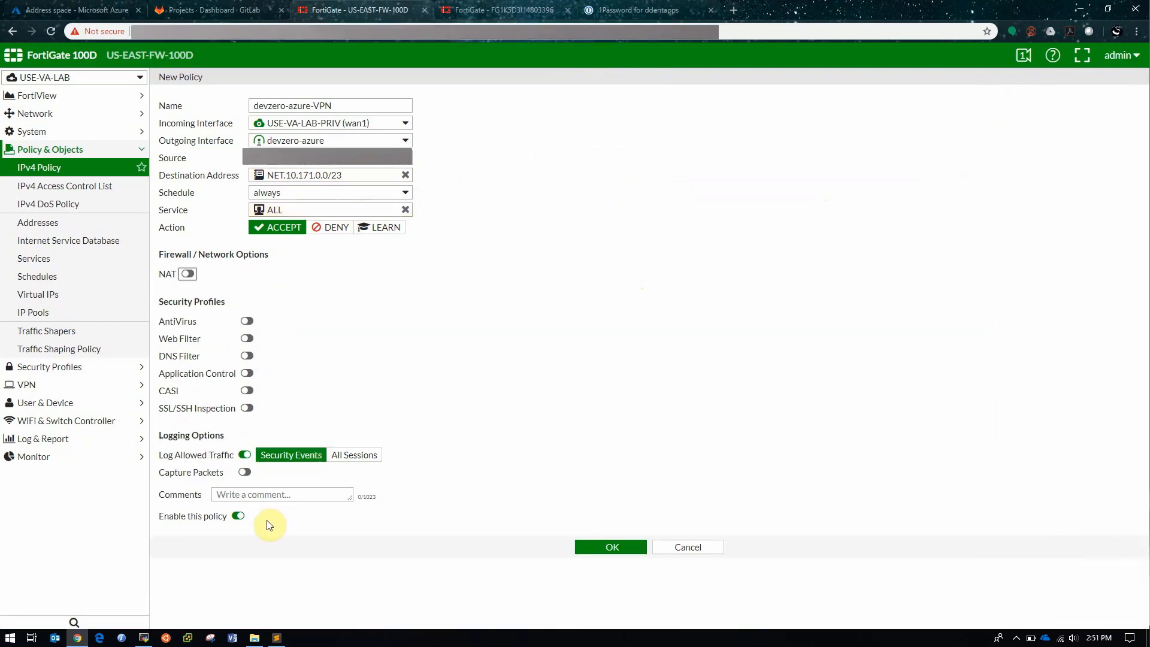
pyautogui.click(594, 548)
# Create a reverse clone of the devzero-azure-VPN policy, name it azure-devzero, enable it, and save
pyautogui.rightClick(193, 235)
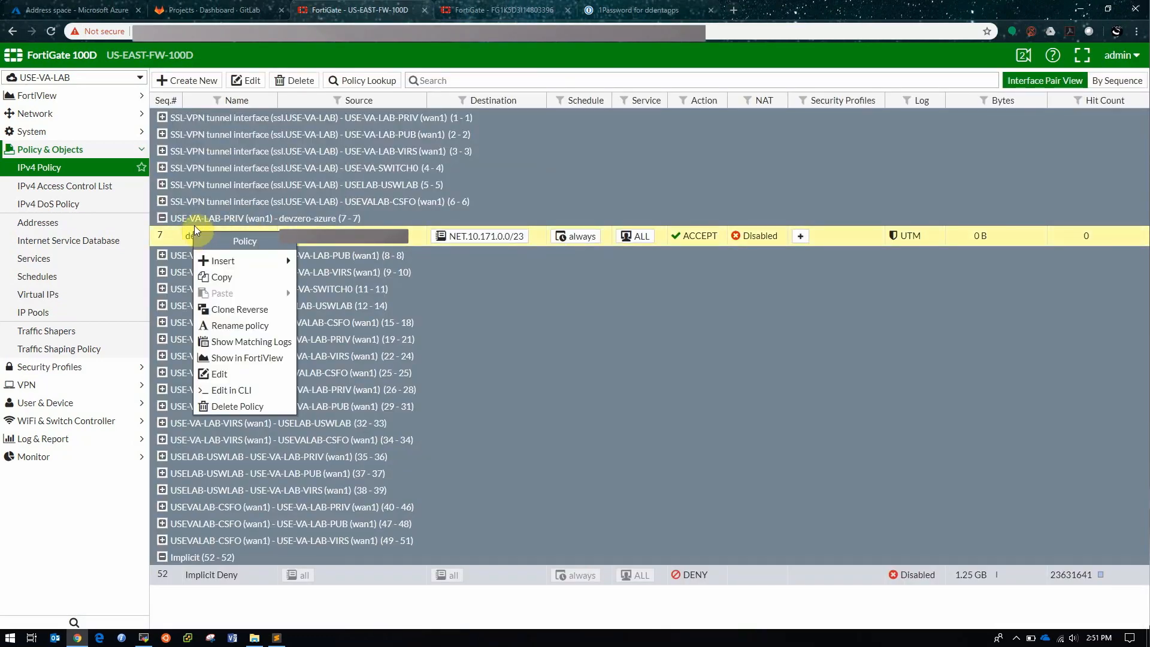
pyautogui.click(264, 314)
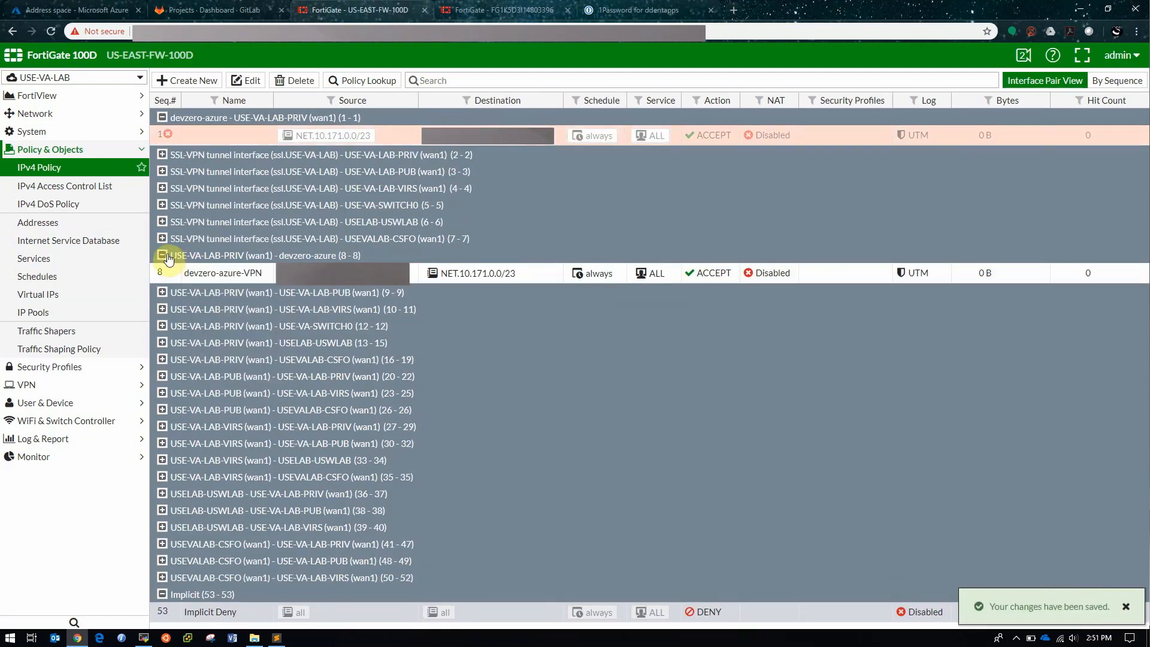
pyautogui.doubleClick(171, 133)
pyautogui.click(312, 109)
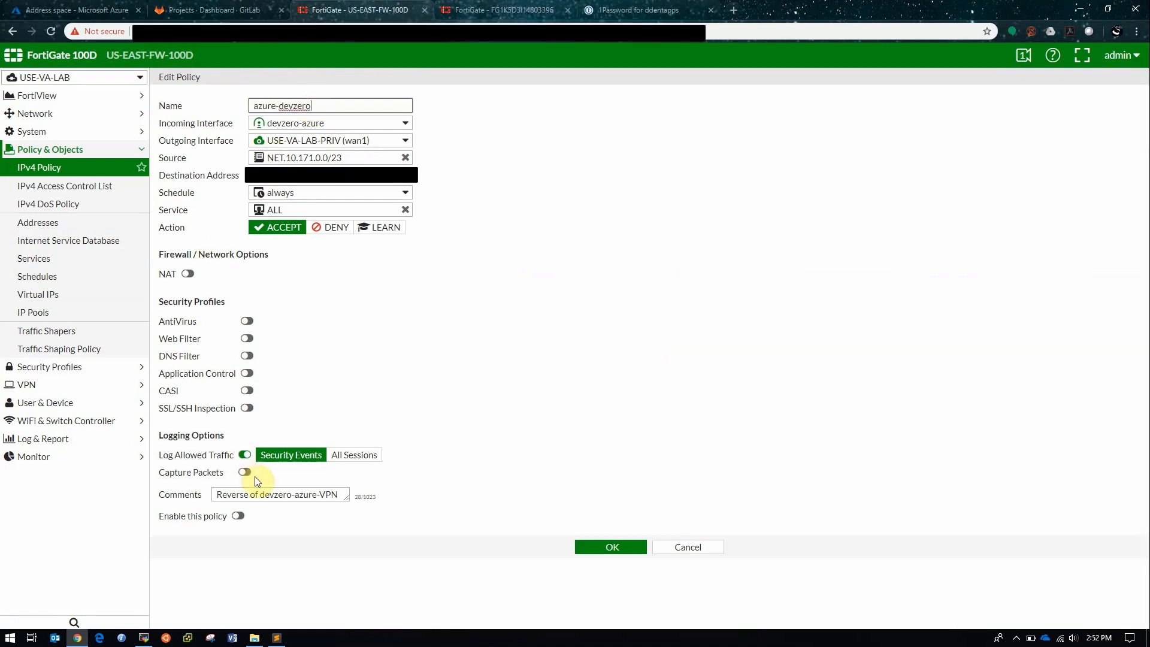
pyautogui.click(238, 515)
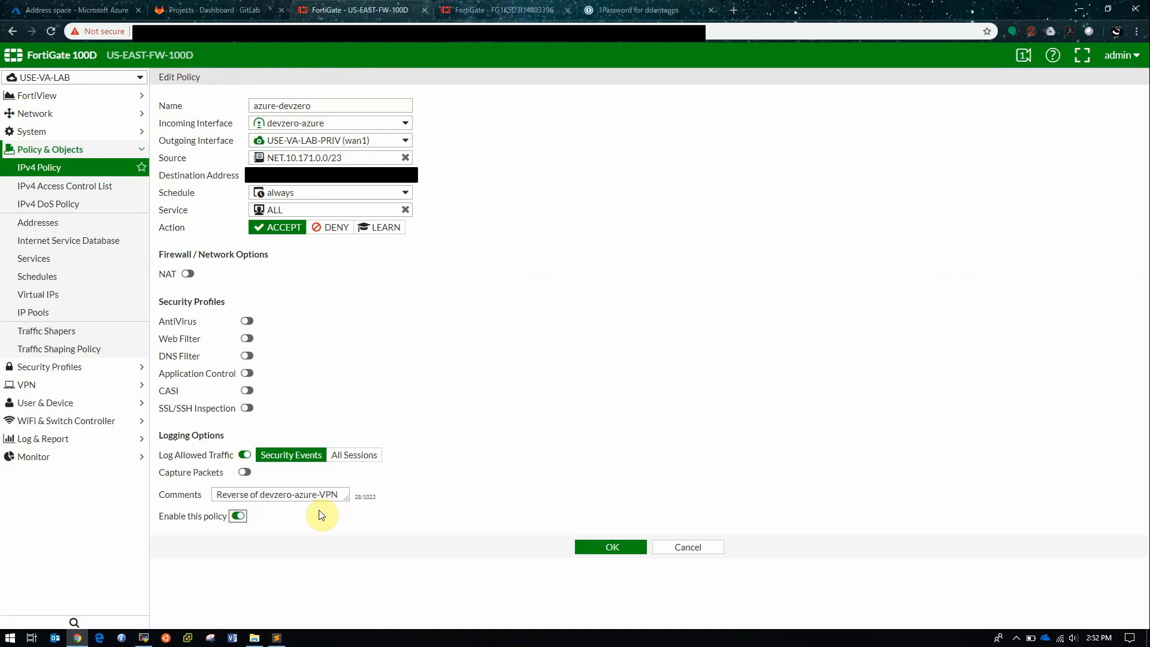
pyautogui.click(611, 546)
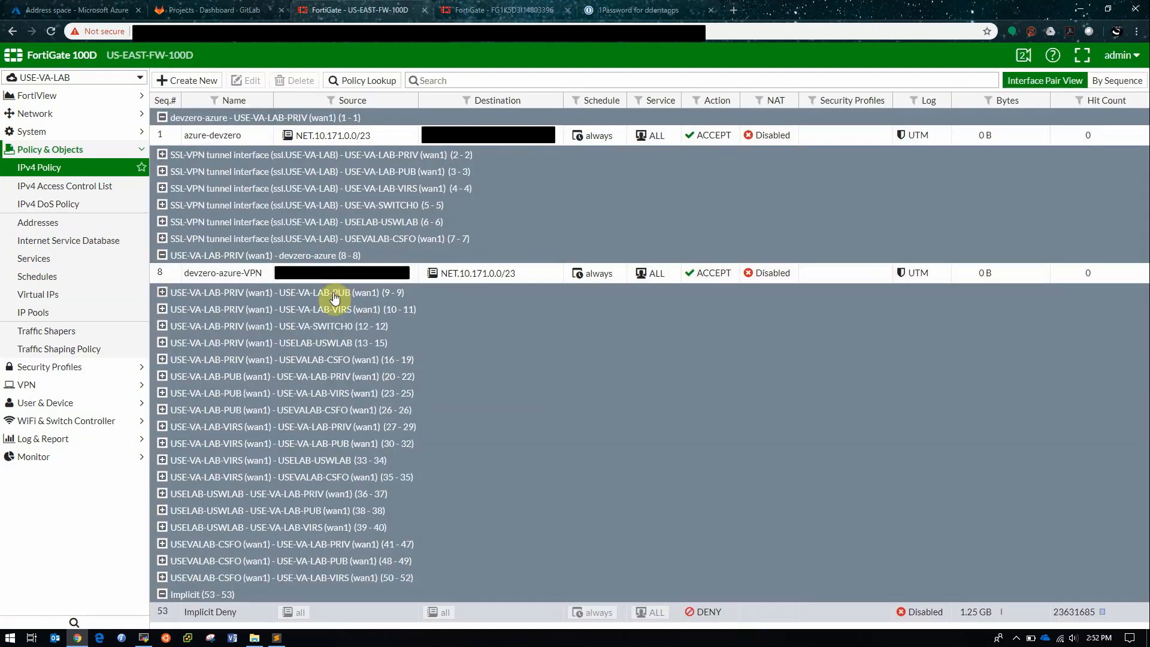
# Open the list of IPsec tunnels on the FortiGate
pyautogui.click(45, 385)
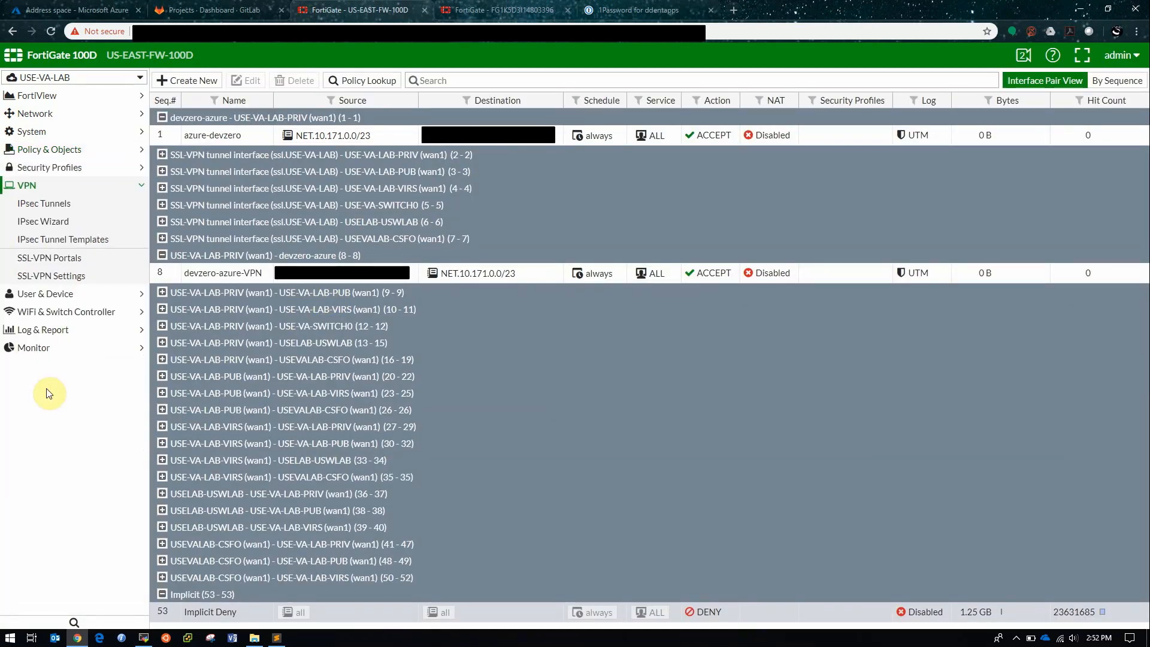
pyautogui.click(58, 204)
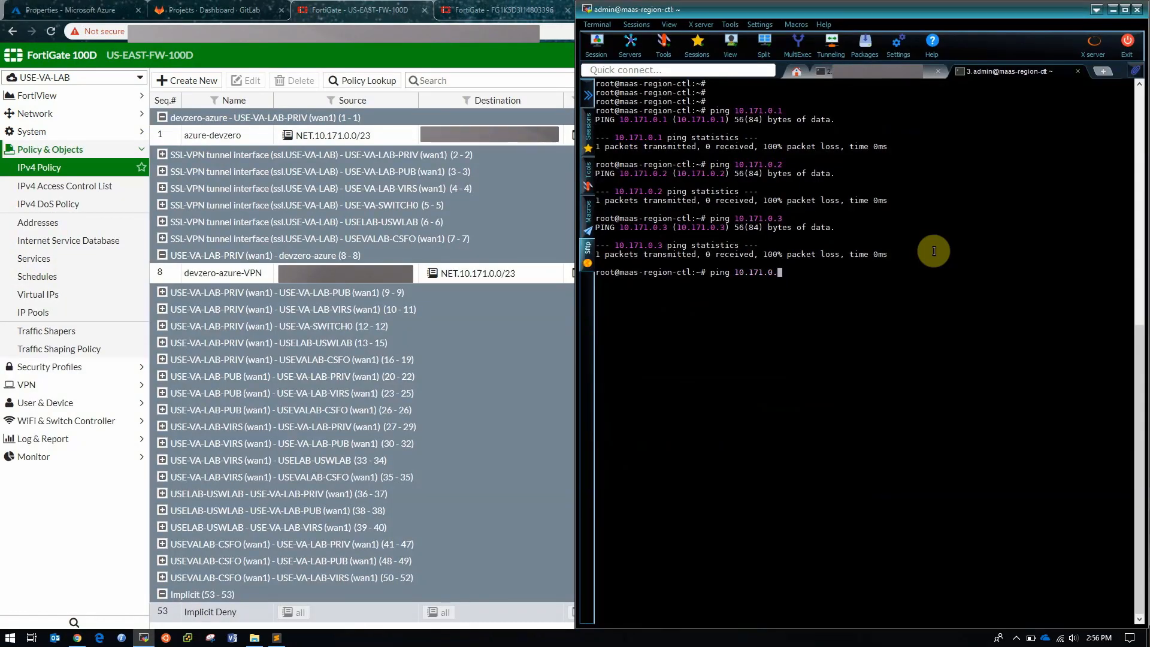
# In the maas-region-ctl terminal session, ping 10.171.0.4 to test the VPN connection, and stop the ping
pyautogui.write('4')
pyautogui.press('Return')
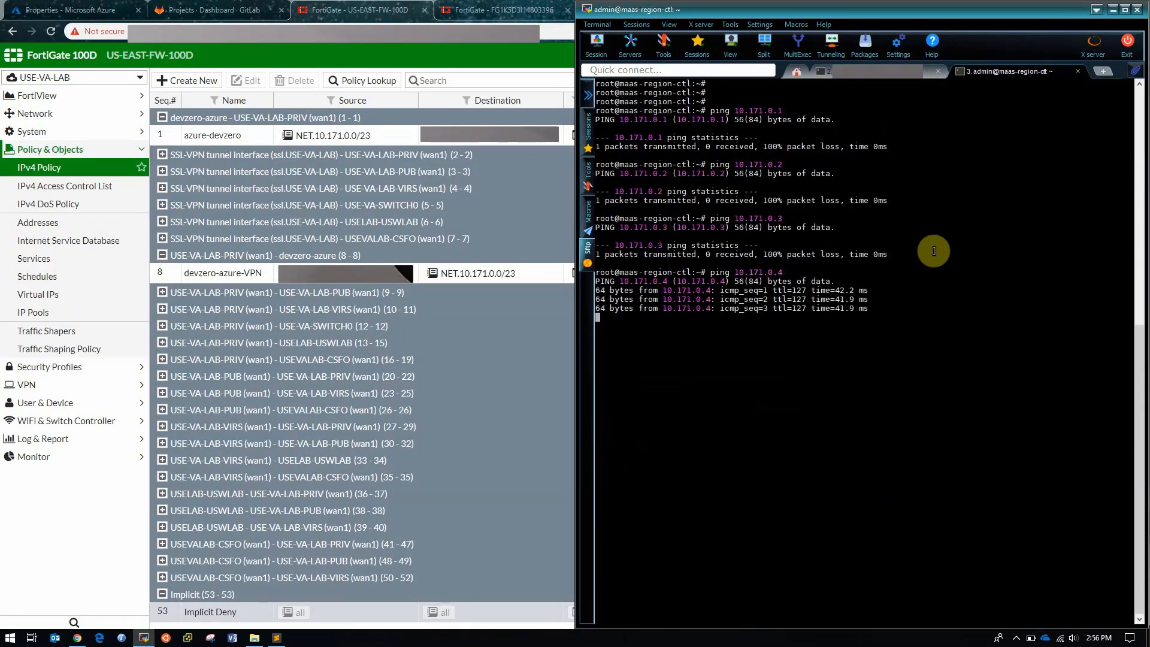
pyautogui.hotkey('ctrl', 'c')
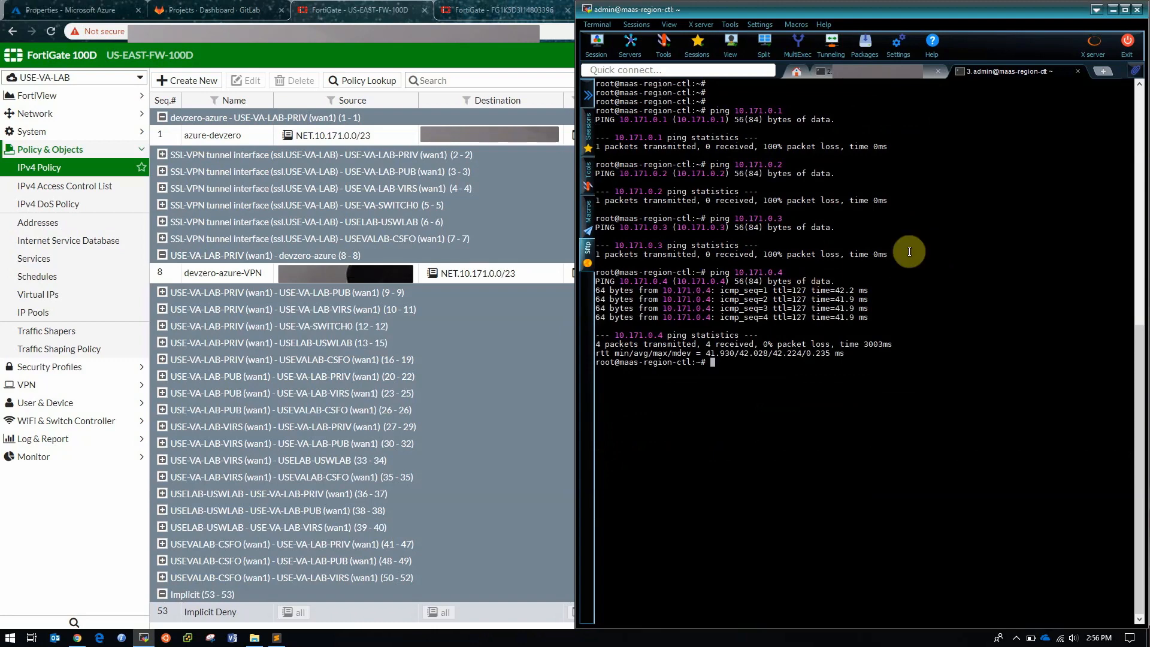